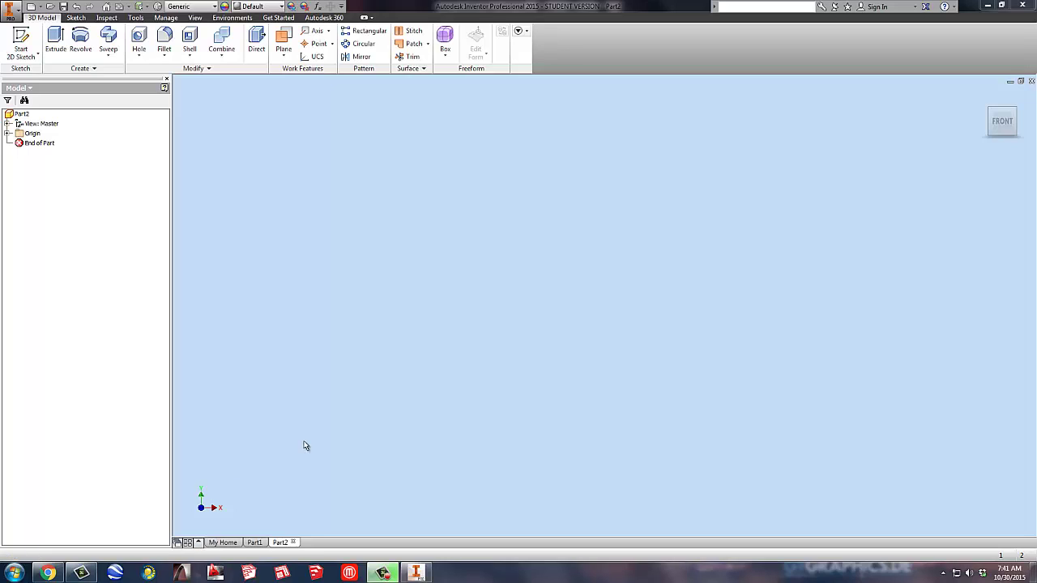
{"action": "left_click", "coordinate": [114, 58]}
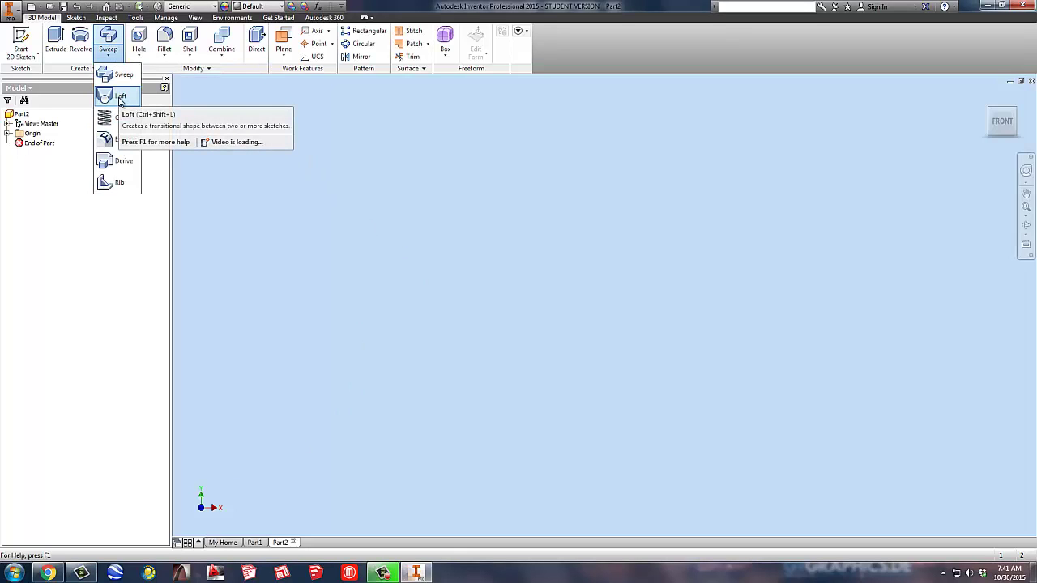
{"action": "left_click", "coordinate": [329, 235]}
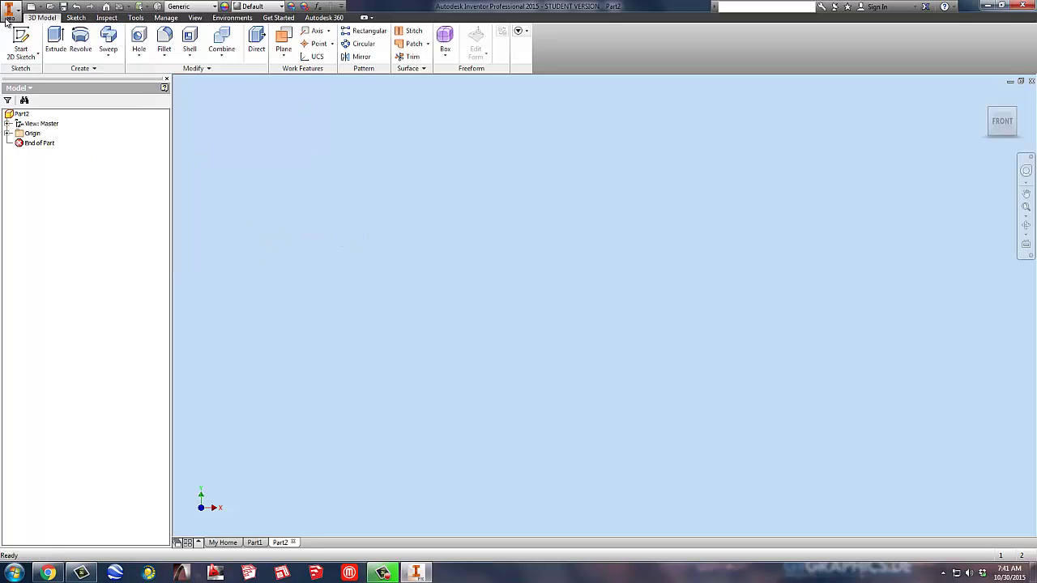
Step: Sketch a 3 in wide by 2 in high rectangle from the origin on the XY plane and finish the sketch
{"action": "left_click", "coordinate": [23, 38]}
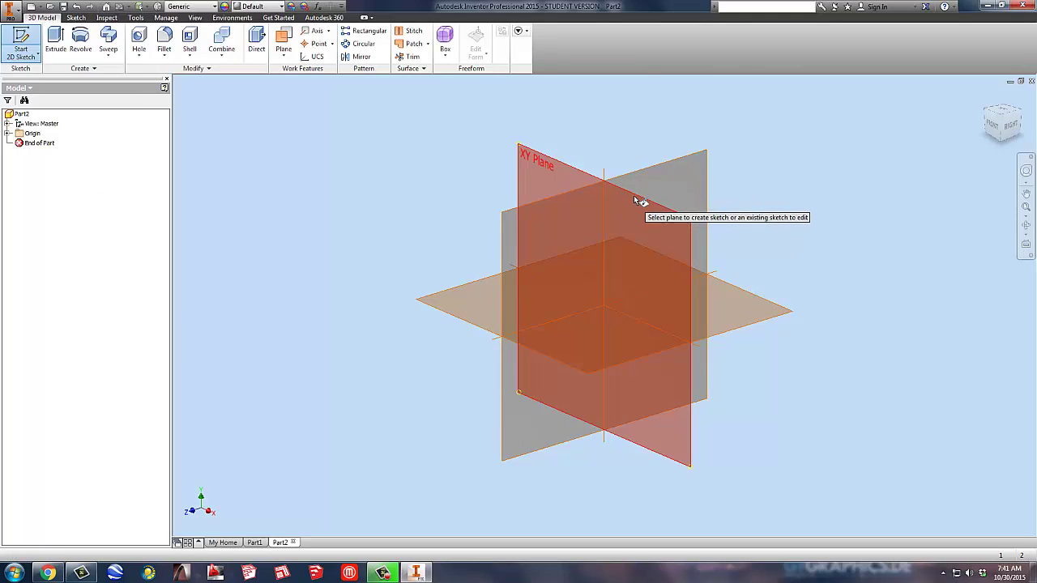
{"action": "left_click", "coordinate": [637, 199]}
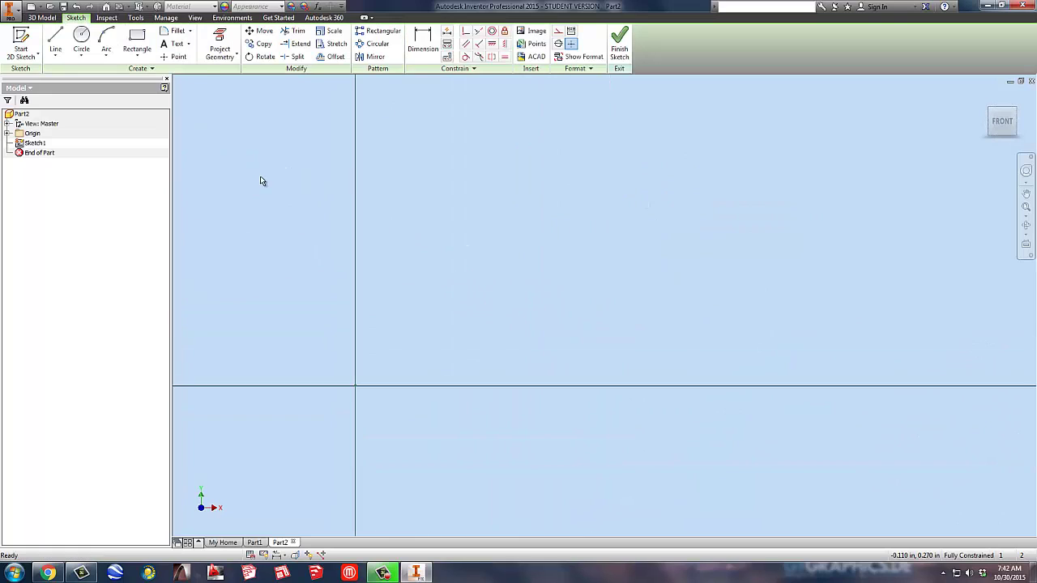
{"action": "left_click", "coordinate": [142, 34]}
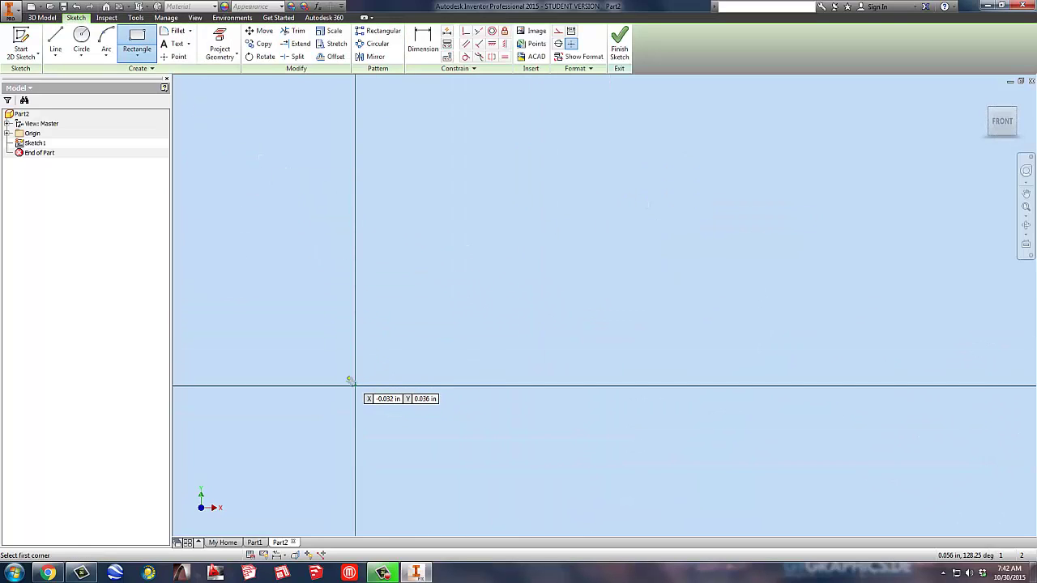
{"action": "left_click", "coordinate": [356, 386]}
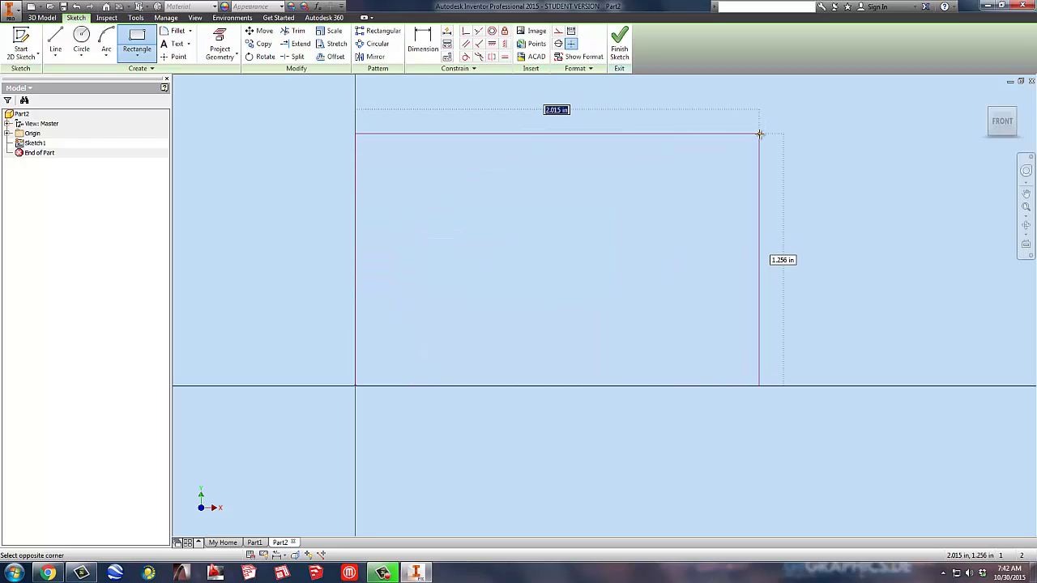
{"action": "type", "text": "3"}
{"action": "key", "text": "Tab"}
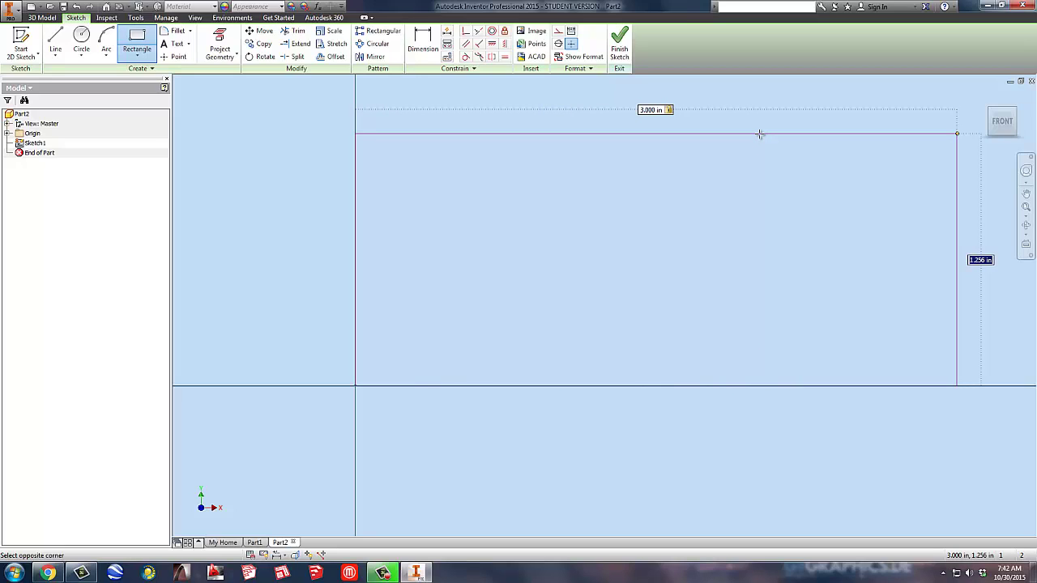
{"action": "type", "text": "2"}
{"action": "key", "text": "Return"}
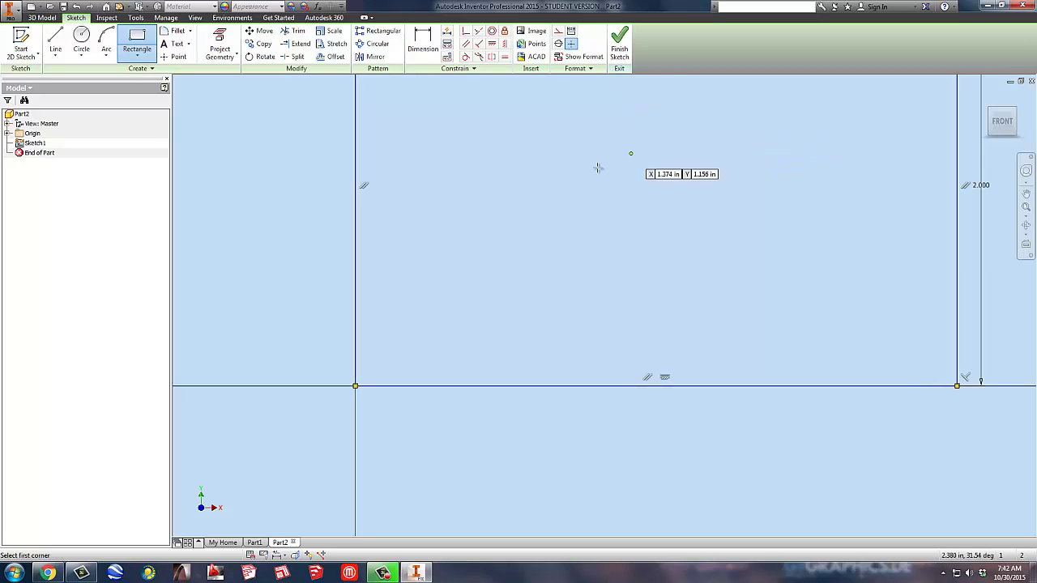
{"action": "mouse_move", "coordinate": [583, 197]}
{"action": "middle_mouse_down"}
{"action": "mouse_move", "coordinate": [566, 238]}
{"action": "mouse_move", "coordinate": [497, 315]}
{"action": "mouse_move", "coordinate": [534, 243]}
{"action": "middle_mouse_up"}
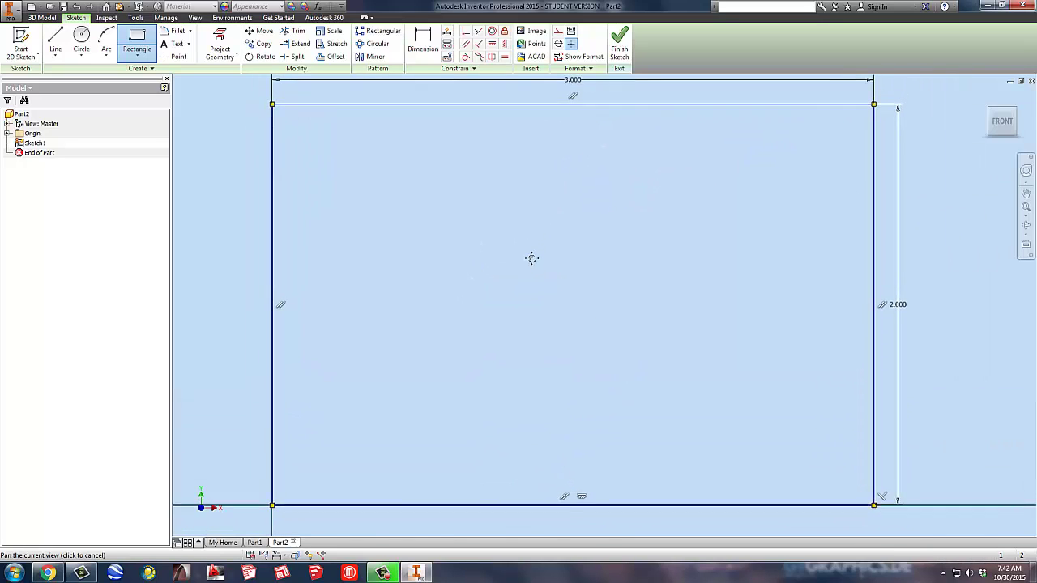
{"action": "left_click", "coordinate": [620, 42]}
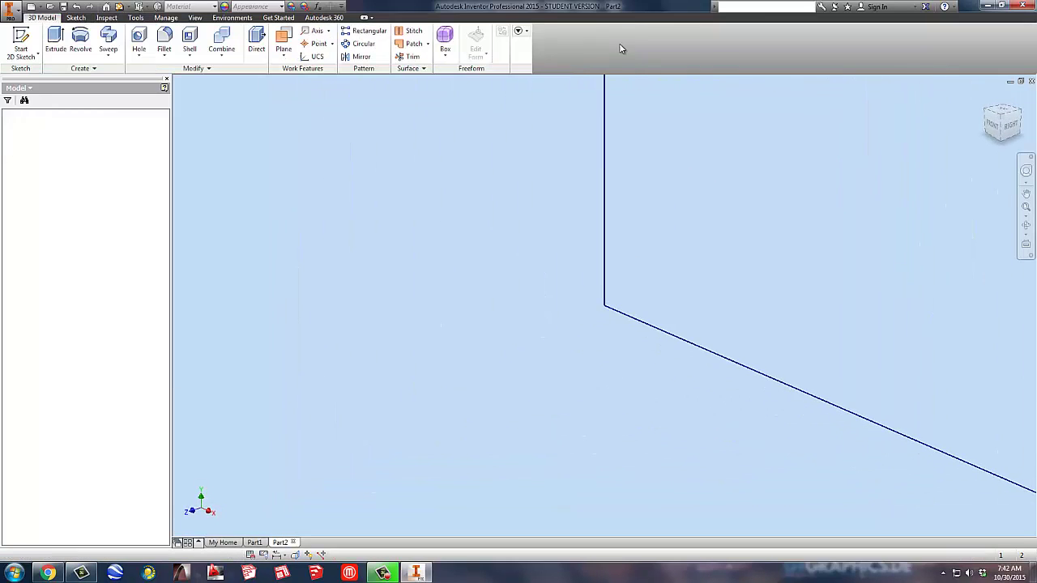
Step: Extrude the rectangle 1 in into a solid block
{"action": "scroll", "coordinate": [584, 134], "scroll_direction": "up", "scroll_amount": 3}
{"action": "middle_click_drag", "start_coordinate": [576, 151], "coordinate": [521, 340]}
{"action": "scroll", "coordinate": [429, 268], "scroll_direction": "down", "scroll_amount": 2}
{"action": "scroll", "coordinate": [521, 340], "scroll_direction": "down", "scroll_amount": 2}
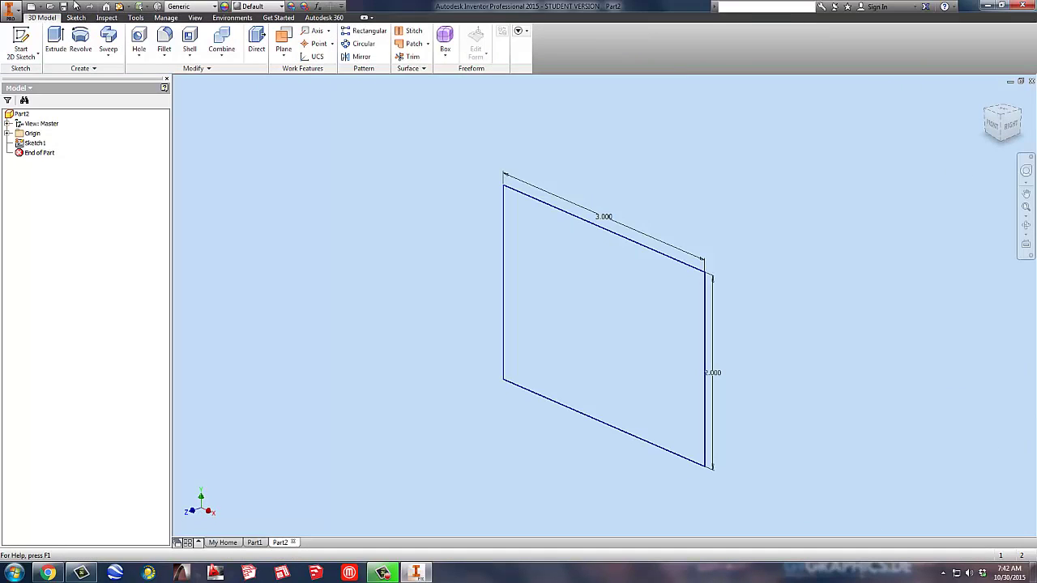
{"action": "left_click", "coordinate": [55, 41]}
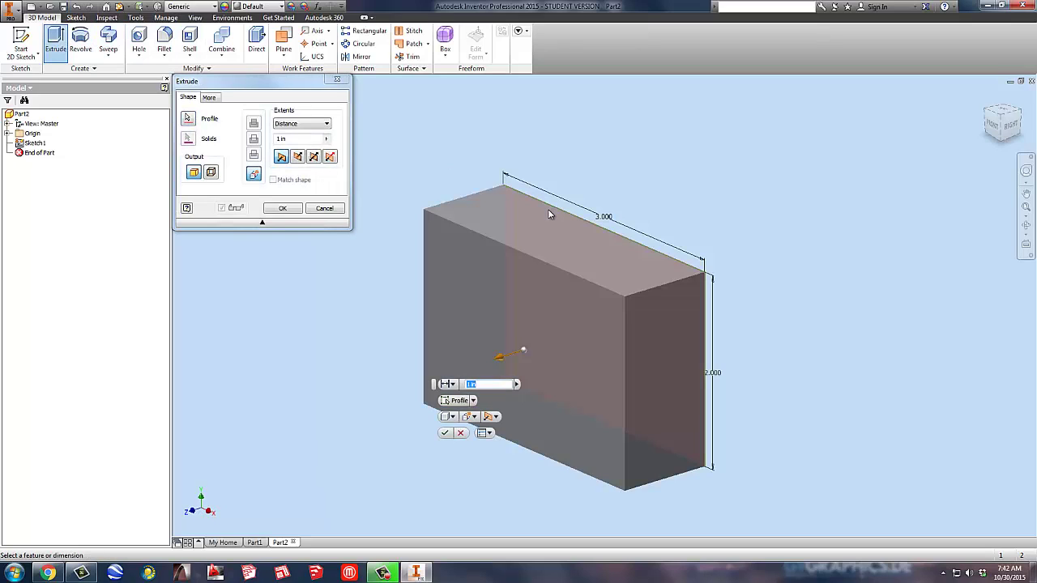
{"action": "key", "text": "Return"}
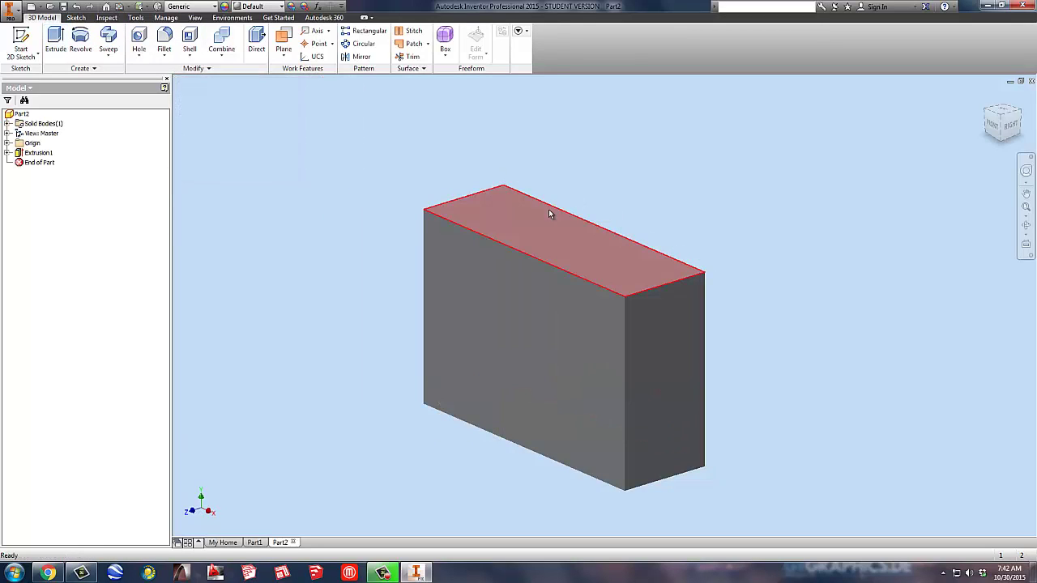
Step: Fillet the block's four short corner edges with a 0.125 in radius
{"action": "left_click", "coordinate": [164, 40]}
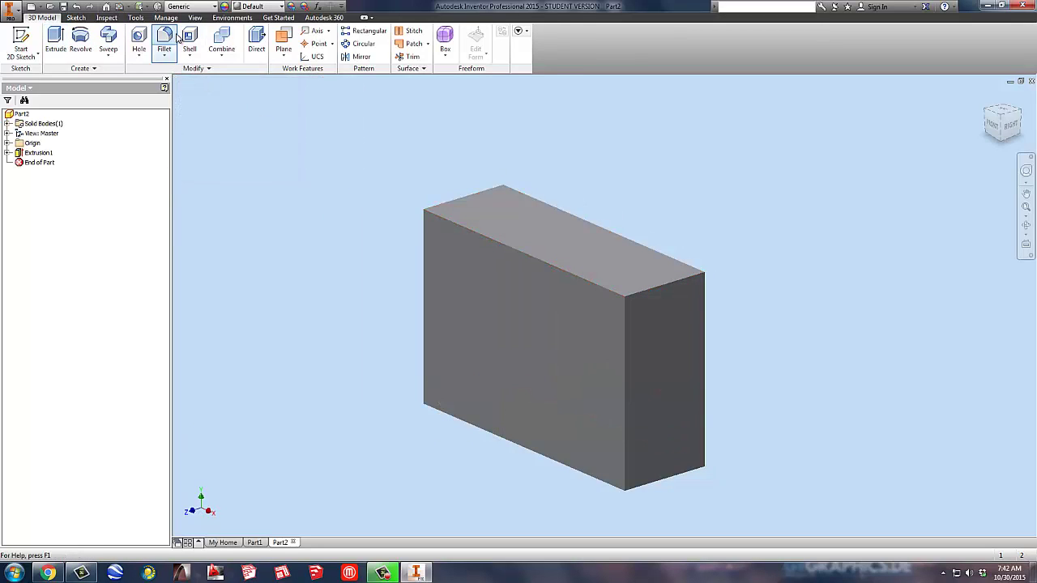
{"action": "left_click", "coordinate": [458, 201]}
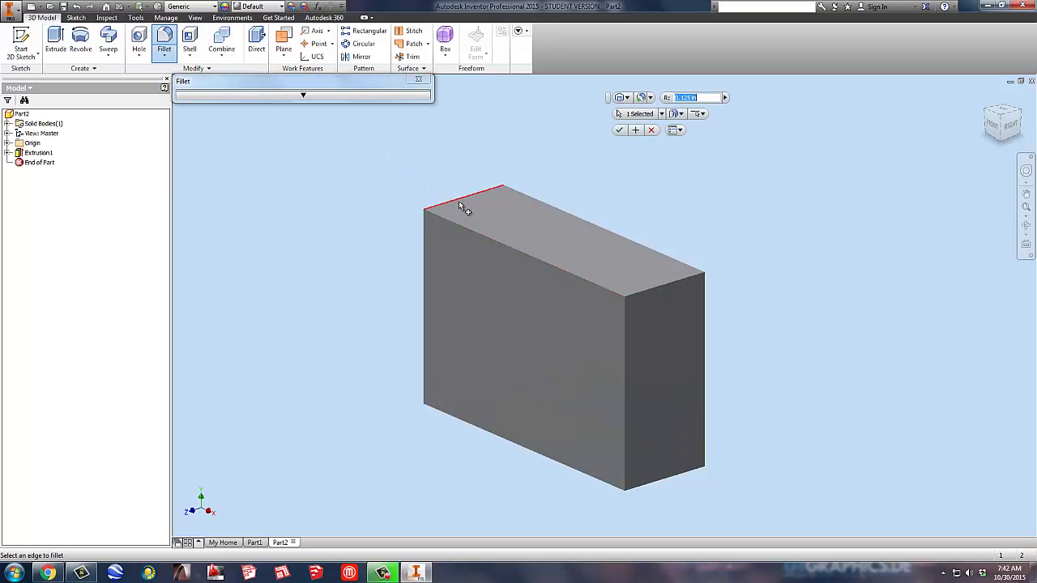
{"action": "left_click", "coordinate": [440, 404]}
{"action": "left_click", "coordinate": [652, 293]}
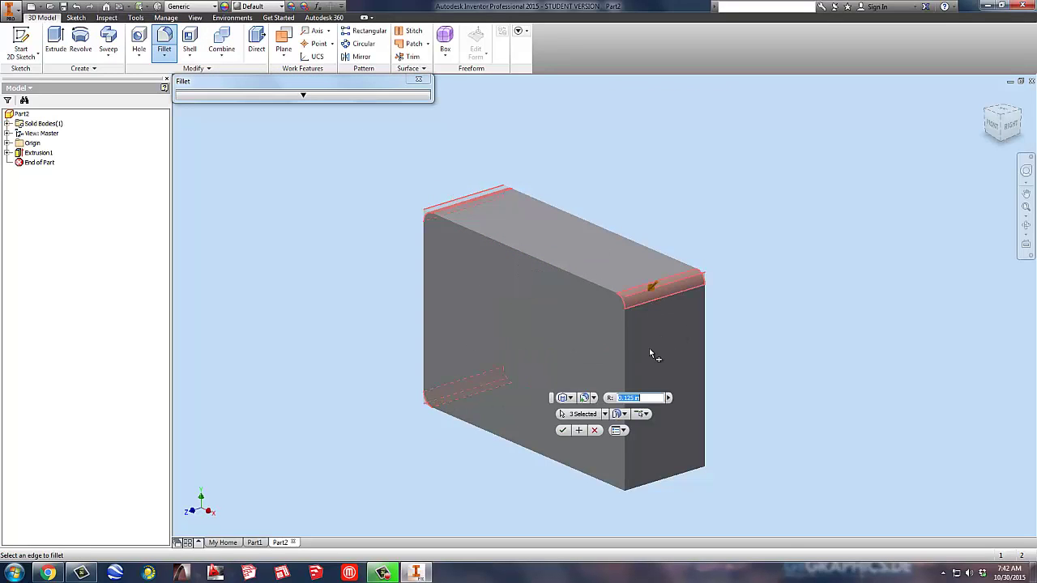
{"action": "left_click", "coordinate": [658, 483]}
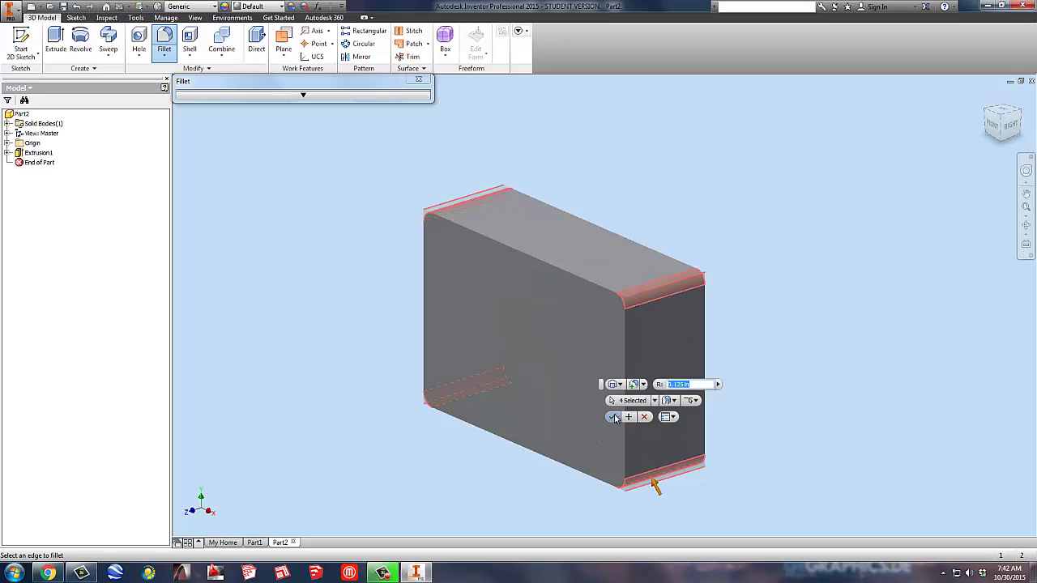
{"action": "left_click", "coordinate": [614, 418]}
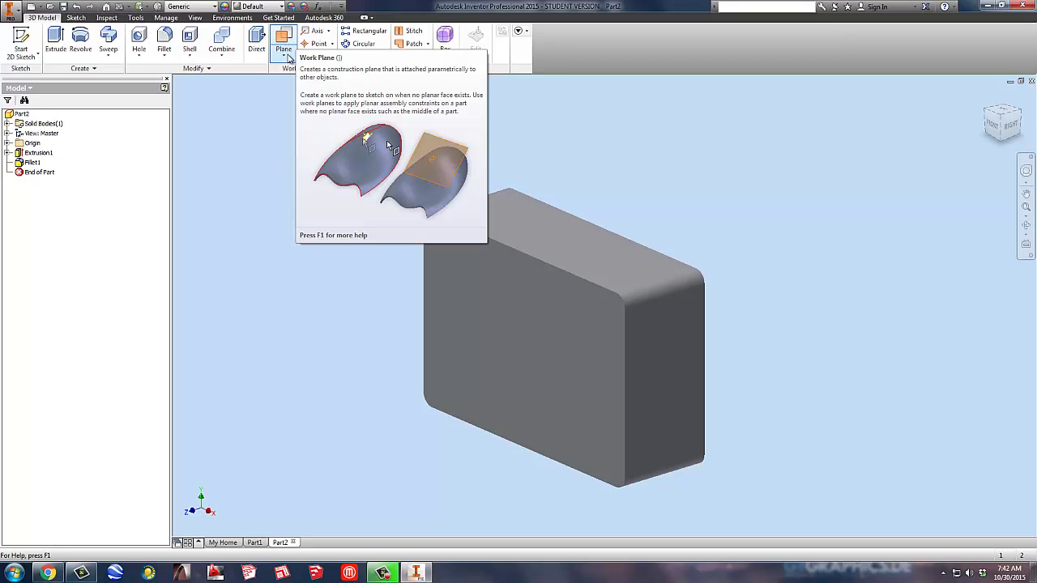
Step: Create a work plane offset 1 in outward from the block's large front face
{"action": "left_click", "coordinate": [288, 55]}
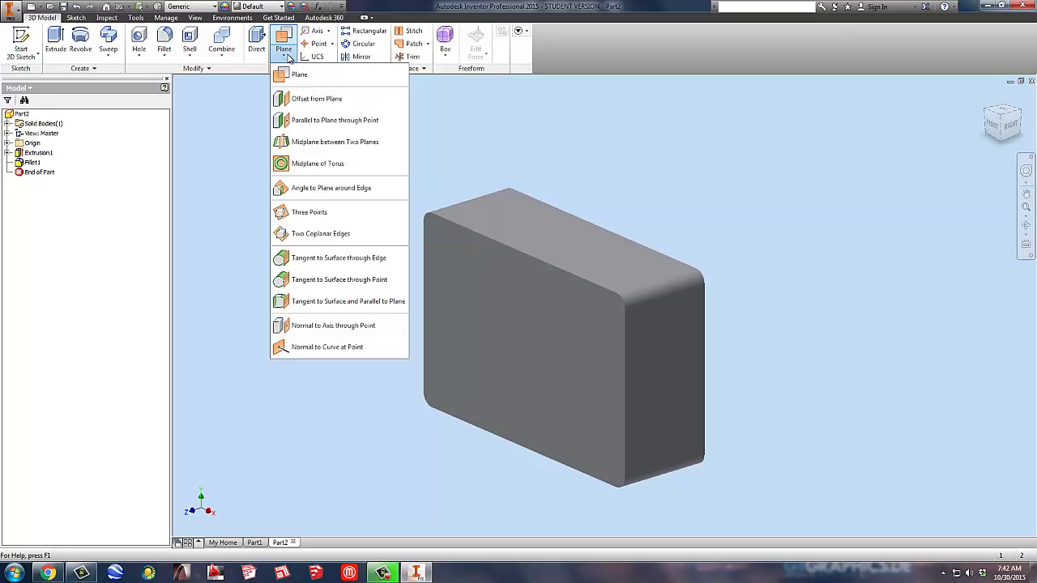
{"action": "left_click", "coordinate": [321, 101]}
{"action": "left_click", "coordinate": [494, 290]}
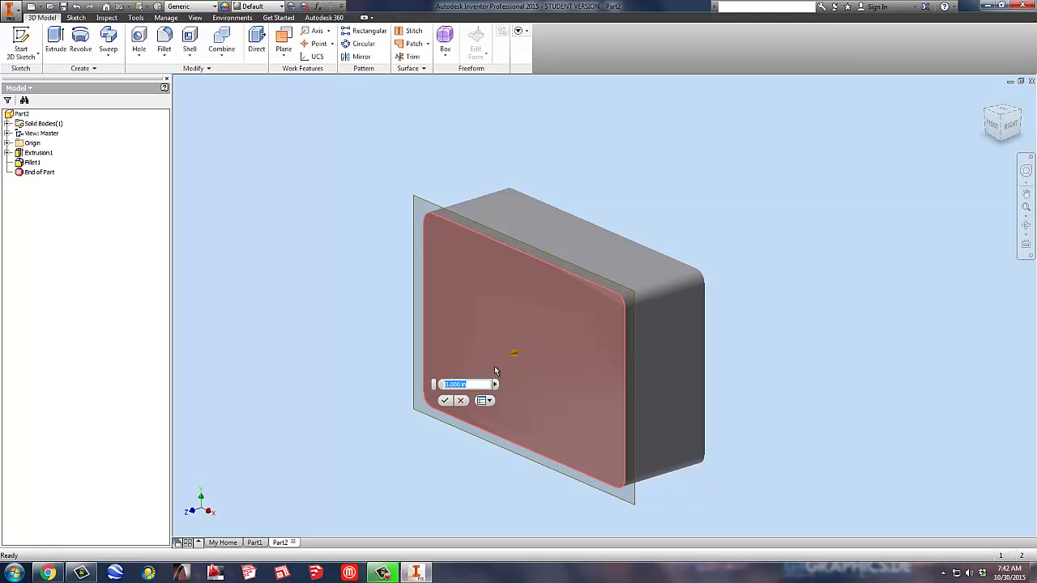
{"action": "type", "text": "1"}
{"action": "key", "text": "Return"}
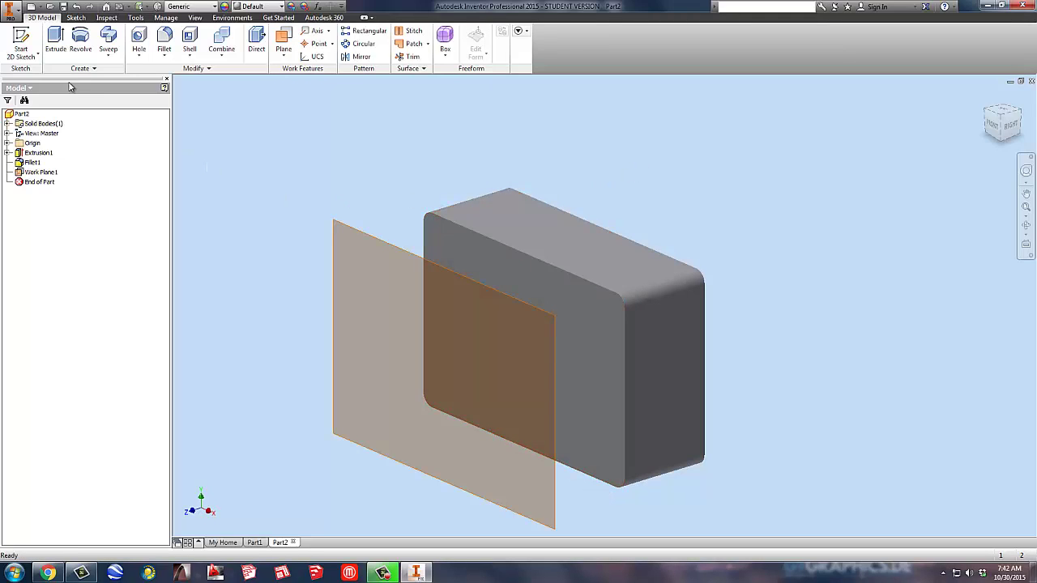
Step: Start a sketch on the offset work plane and draw a smaller rectangle inside the block's outline, nearer its upper-left corner
{"action": "left_click", "coordinate": [21, 42]}
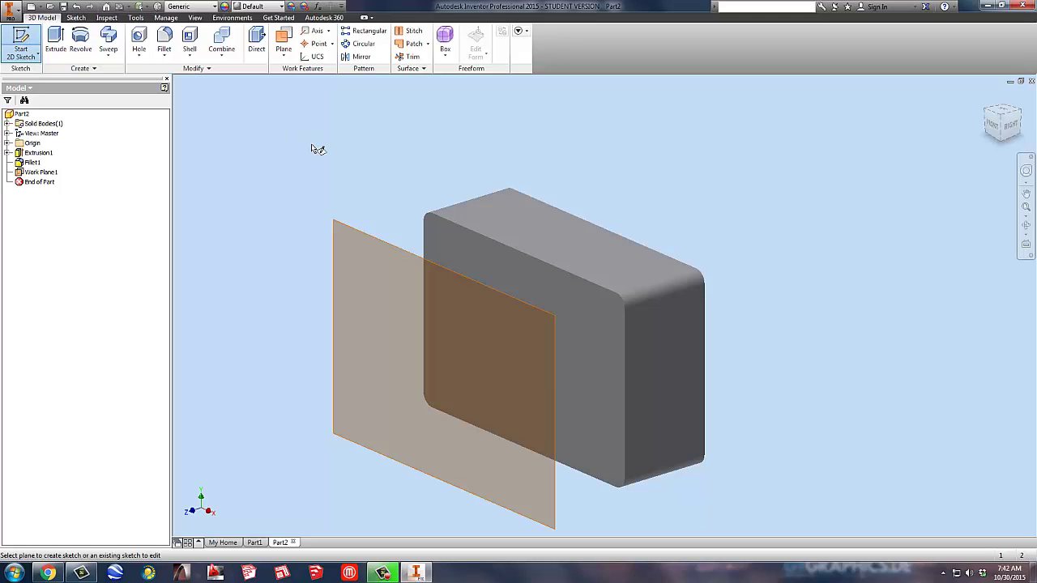
{"action": "left_click", "coordinate": [386, 245]}
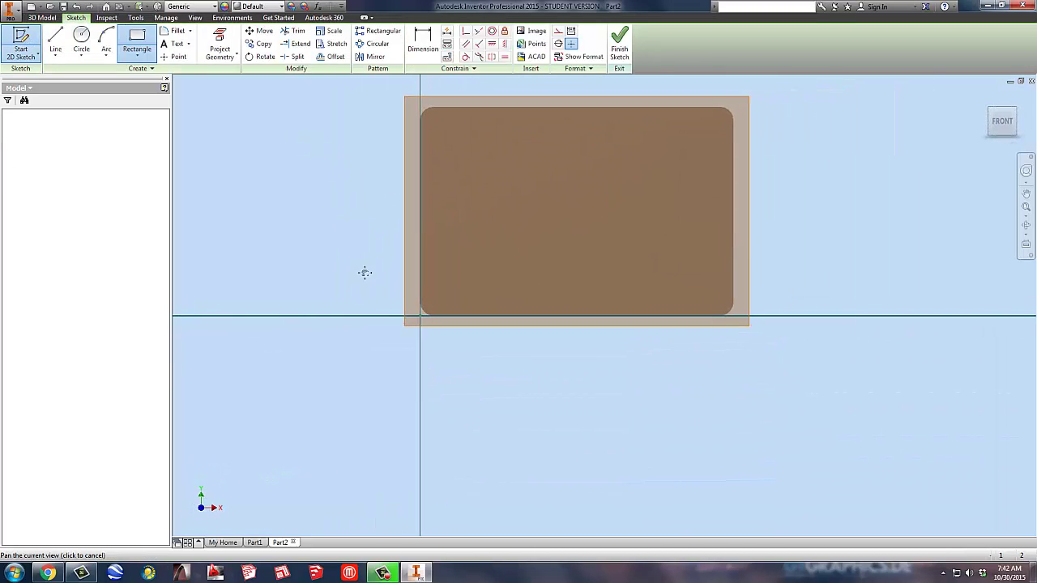
{"action": "left_click", "coordinate": [136, 41]}
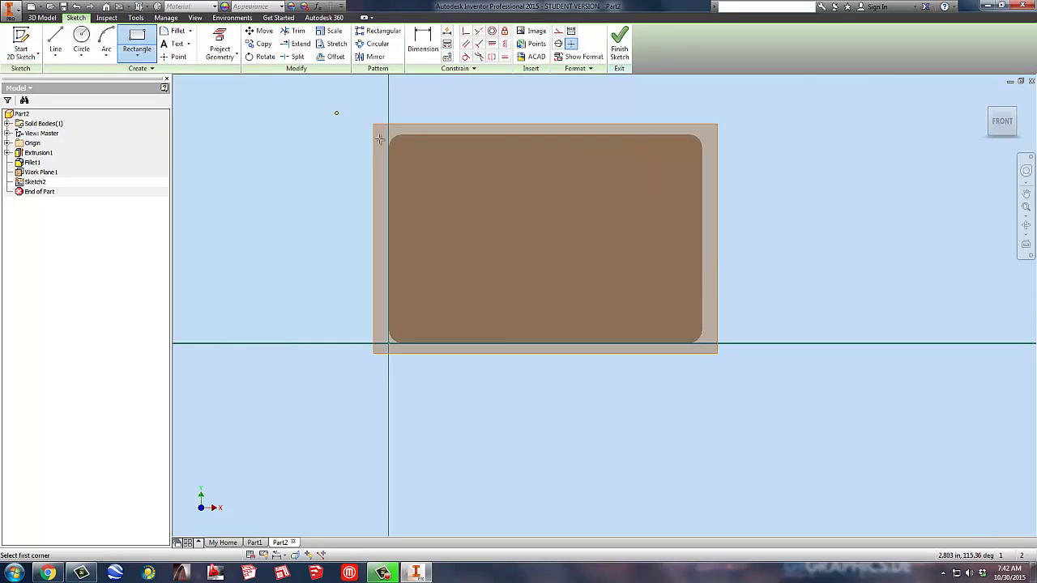
{"action": "left_click", "coordinate": [409, 152]}
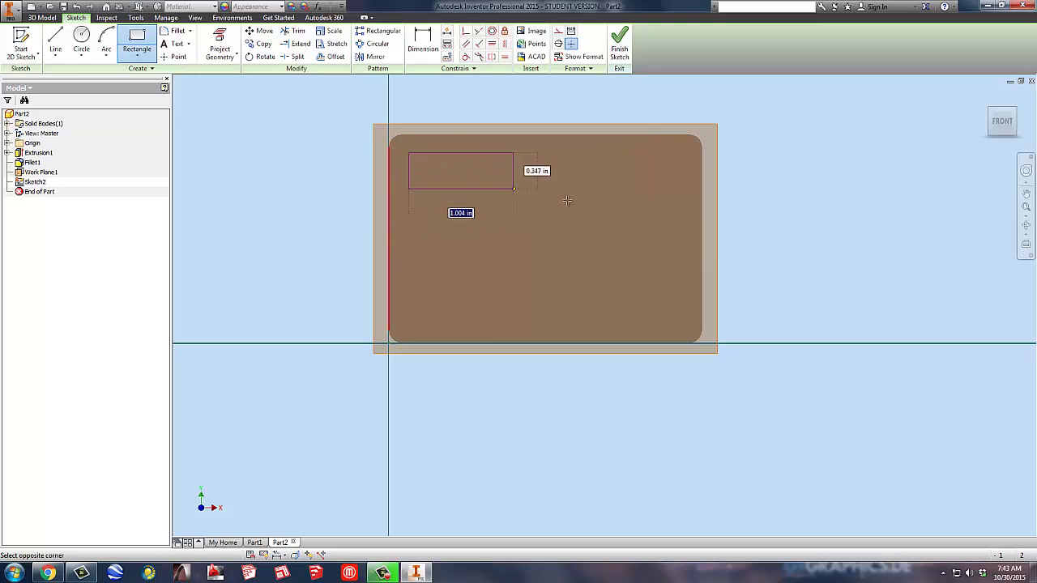
{"action": "left_click", "coordinate": [661, 286]}
{"action": "left_click", "coordinate": [173, 44]}
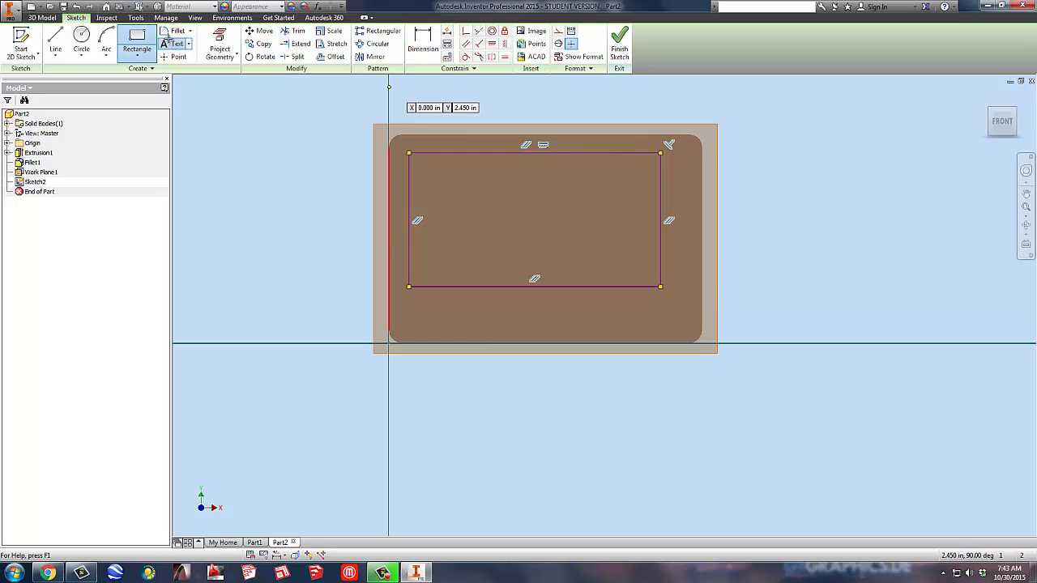
{"action": "key", "text": "Escape"}
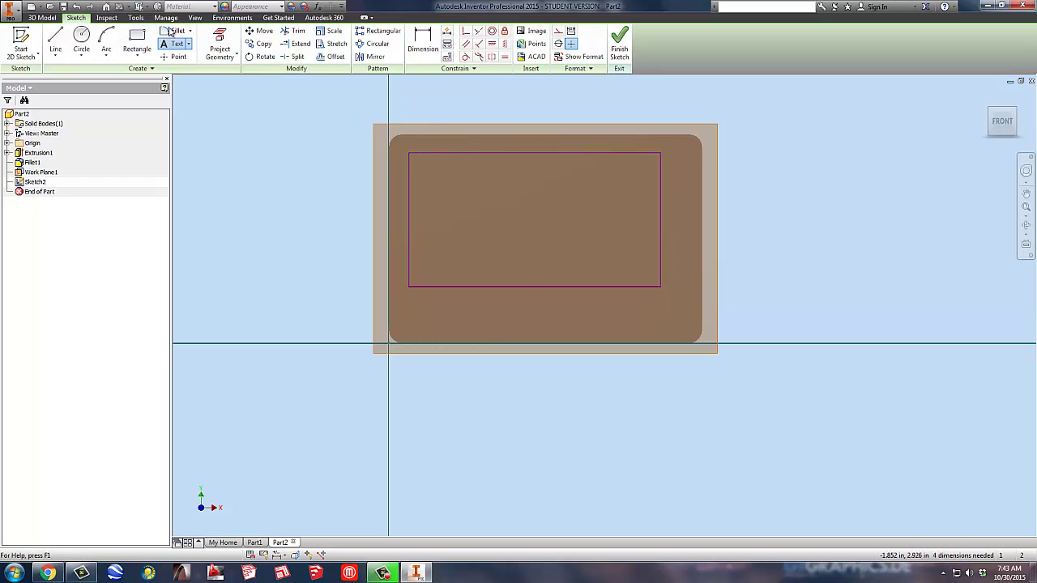
Step: Round all four corners of the sketched rectangle with 0.125 in fillets and finish the sketch
{"action": "left_click", "coordinate": [176, 31]}
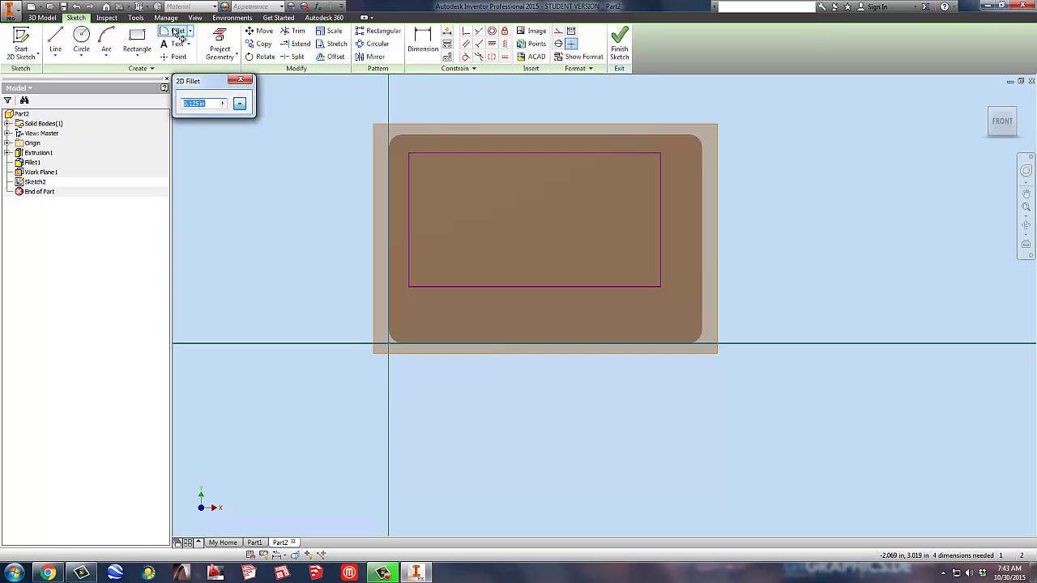
{"action": "left_click", "coordinate": [426, 153]}
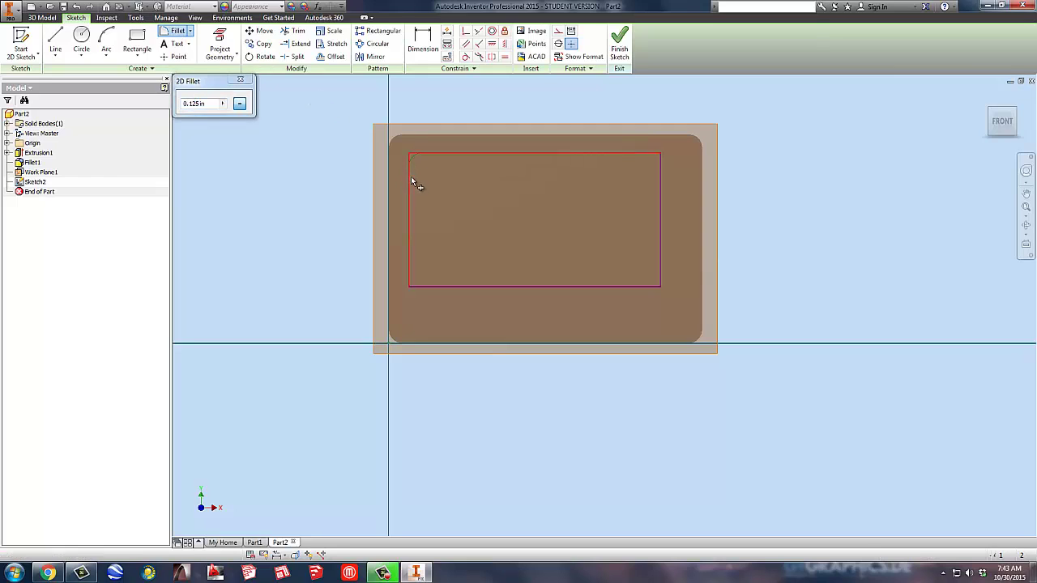
{"action": "left_click", "coordinate": [410, 183]}
{"action": "left_click", "coordinate": [409, 235]}
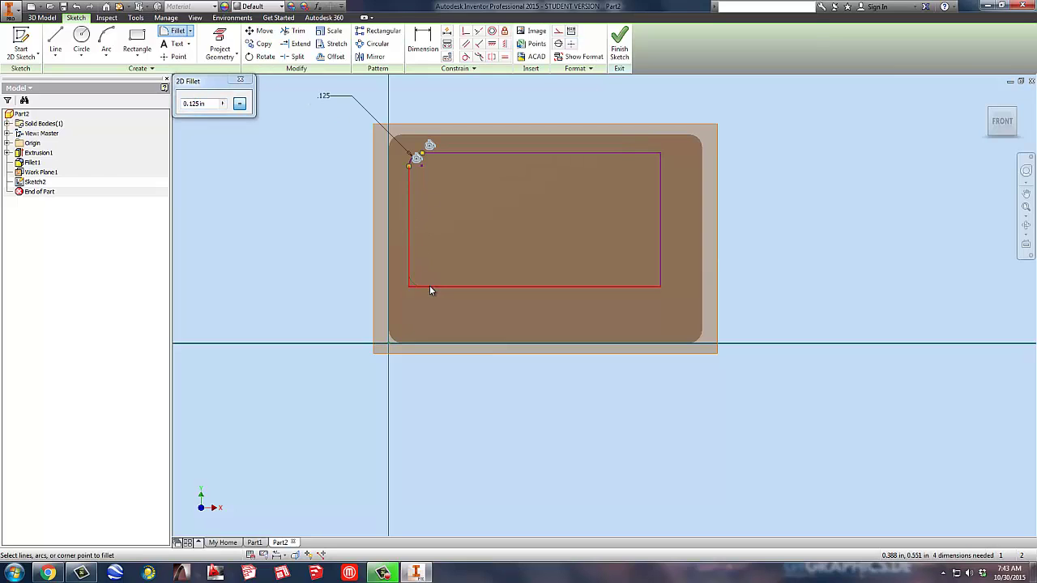
{"action": "left_click", "coordinate": [429, 286]}
{"action": "left_click", "coordinate": [619, 286]}
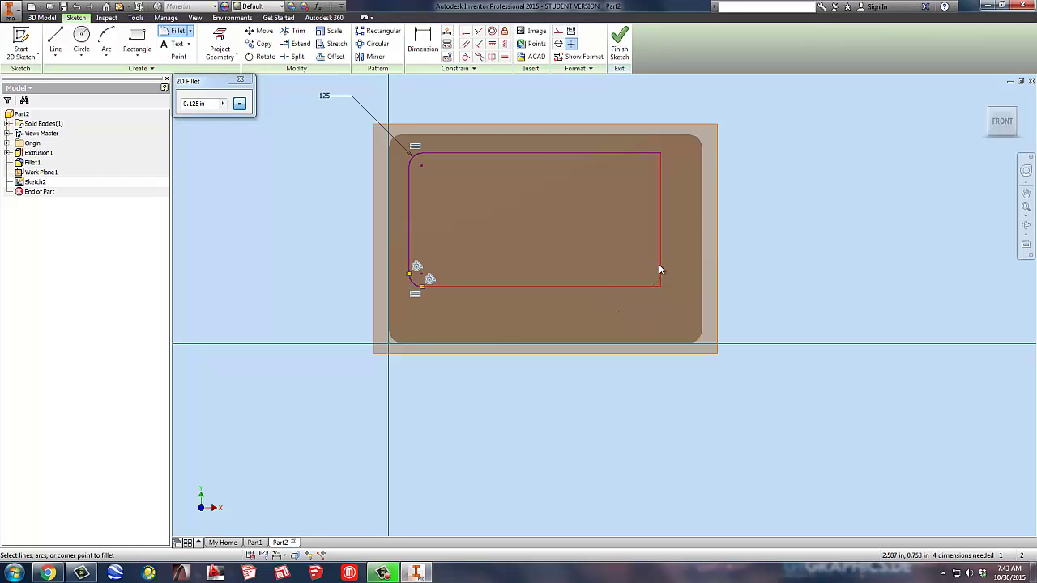
{"action": "left_click", "coordinate": [660, 264]}
{"action": "left_click", "coordinate": [660, 195]}
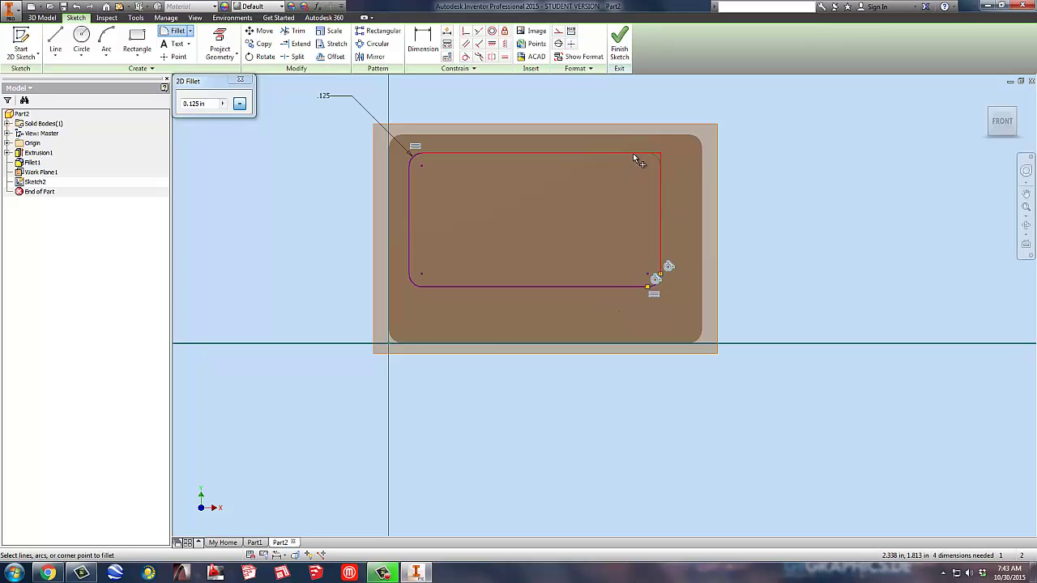
{"action": "left_click", "coordinate": [633, 154]}
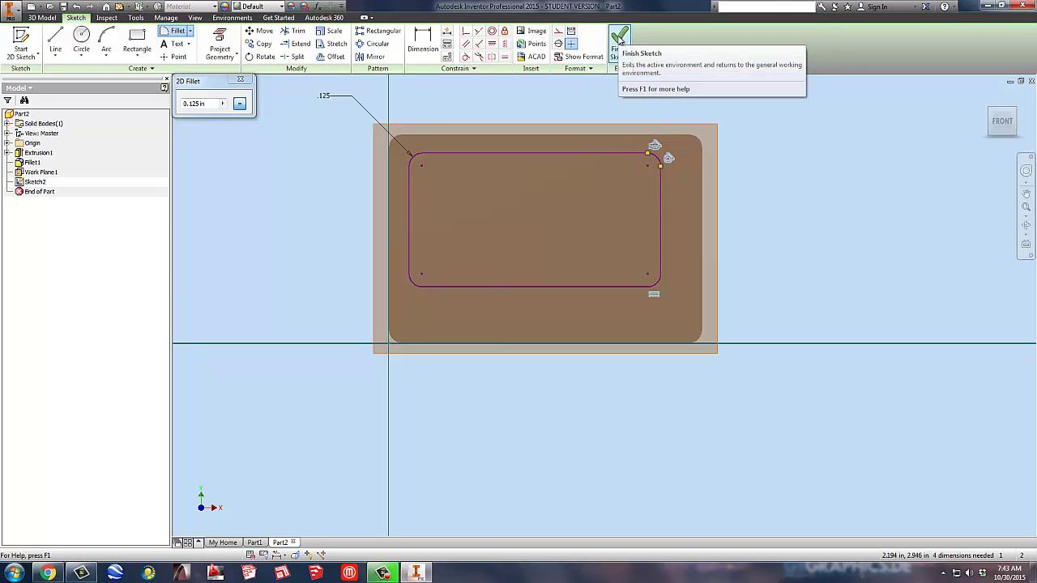
{"action": "left_click", "coordinate": [620, 40]}
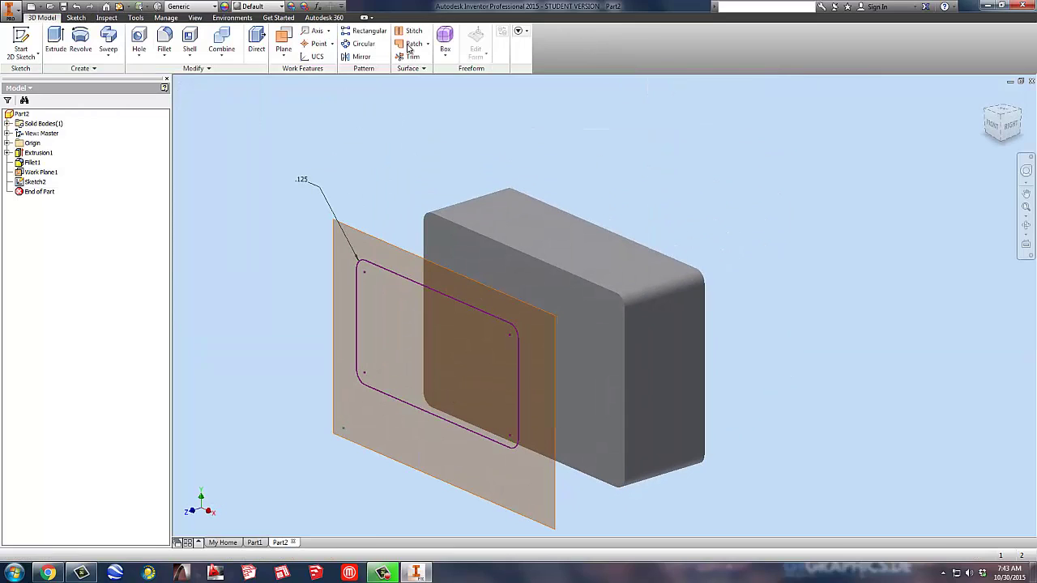
Step: Create a second work plane offset 2 in outward from the first work plane
{"action": "left_click", "coordinate": [284, 57]}
{"action": "left_click", "coordinate": [317, 98]}
{"action": "left_click", "coordinate": [369, 252]}
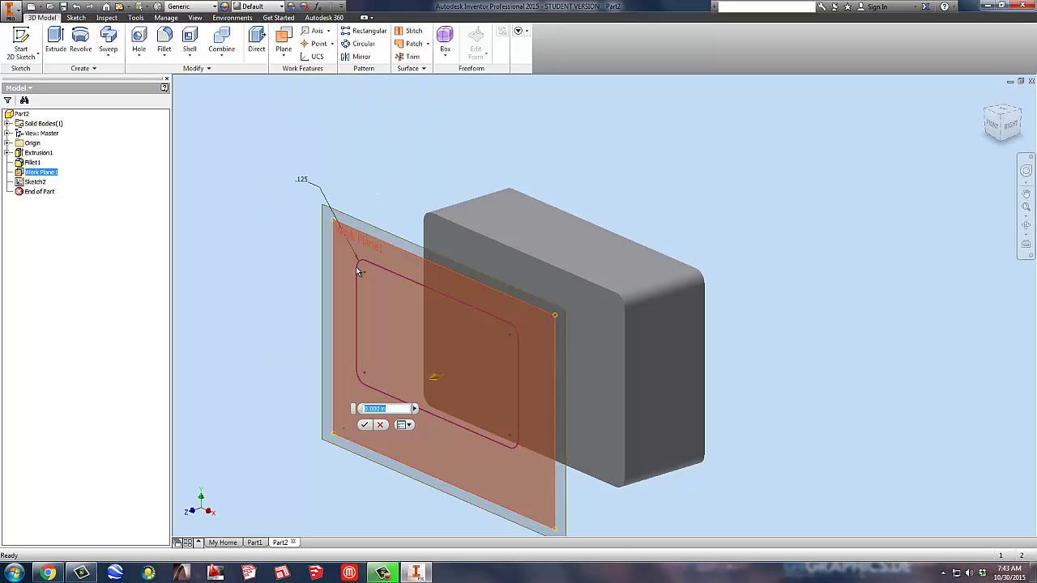
{"action": "type", "text": "2"}
{"action": "key", "text": "Return"}
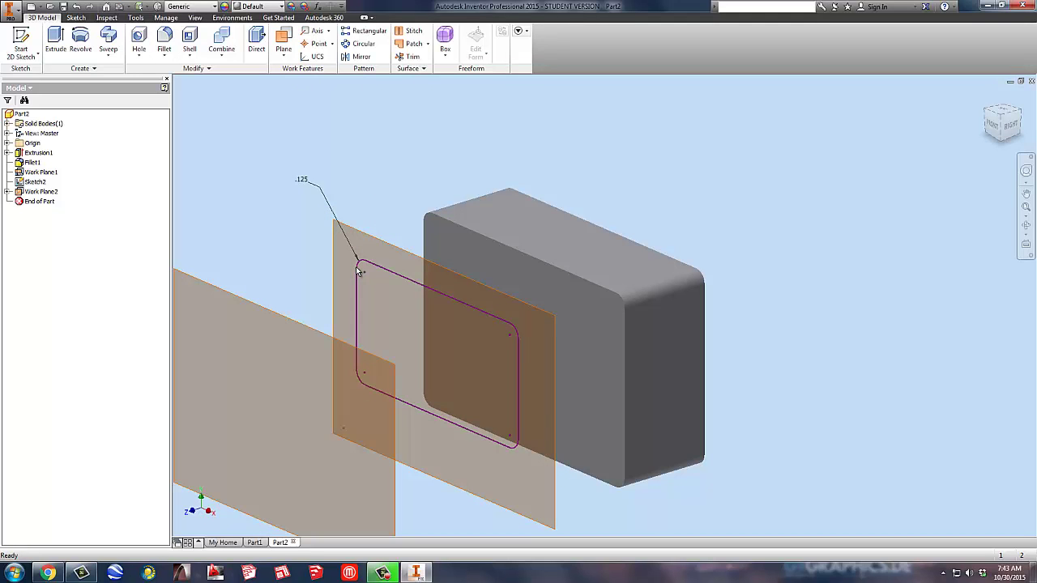
Step: Start a sketch on the outermost work plane
{"action": "mouse_move", "coordinate": [361, 222]}
{"action": "middle_mouse_down", "text": "shift"}
{"action": "mouse_move", "coordinate": [385, 181]}
{"action": "mouse_move", "coordinate": [401, 192]}
{"action": "mouse_move", "coordinate": [348, 222]}
{"action": "mouse_move", "coordinate": [365, 228]}
{"action": "middle_mouse_up", "text": "shift"}
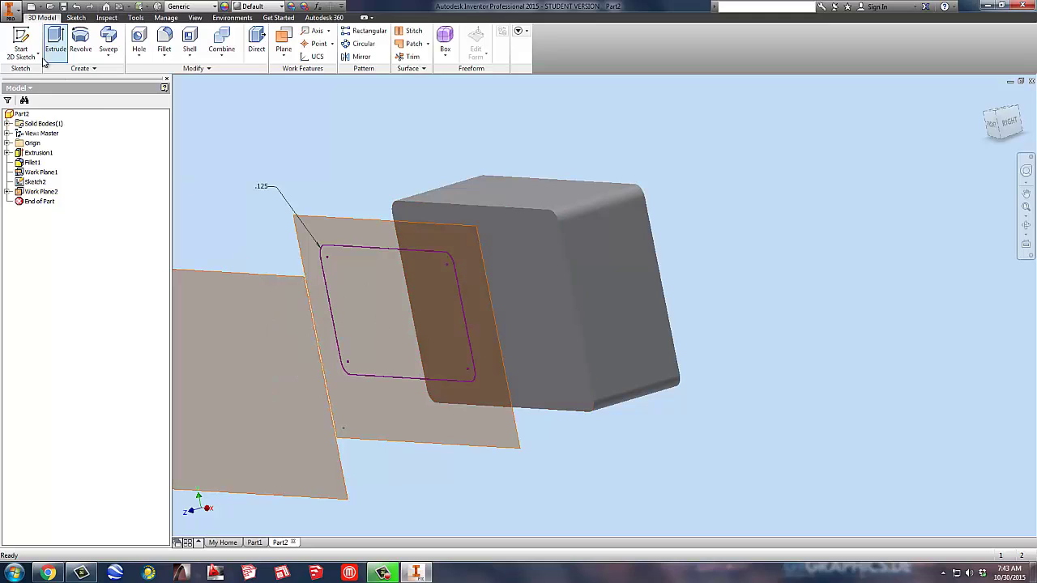
{"action": "left_click", "coordinate": [21, 42]}
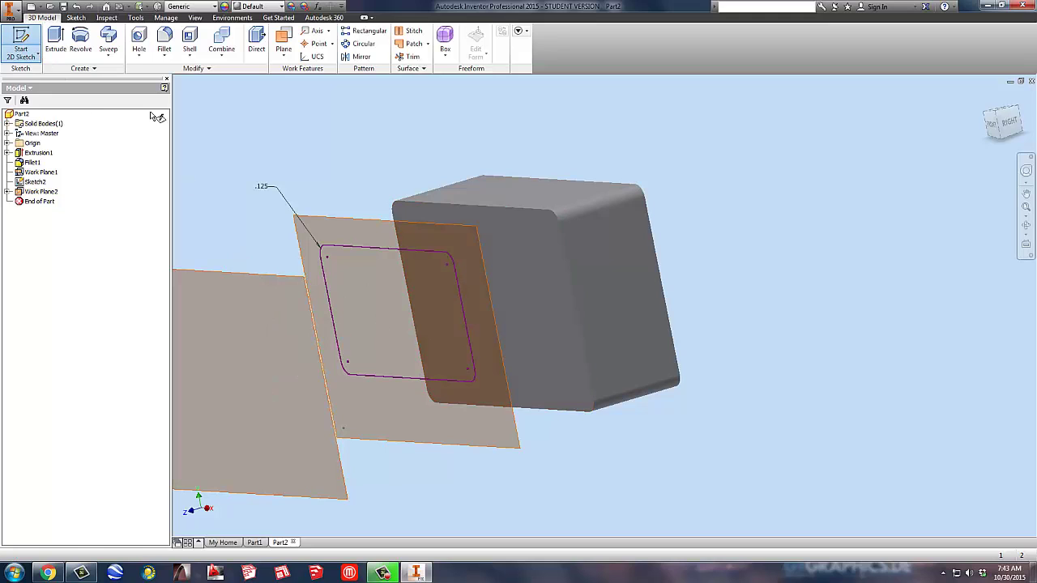
{"action": "left_click", "coordinate": [228, 276]}
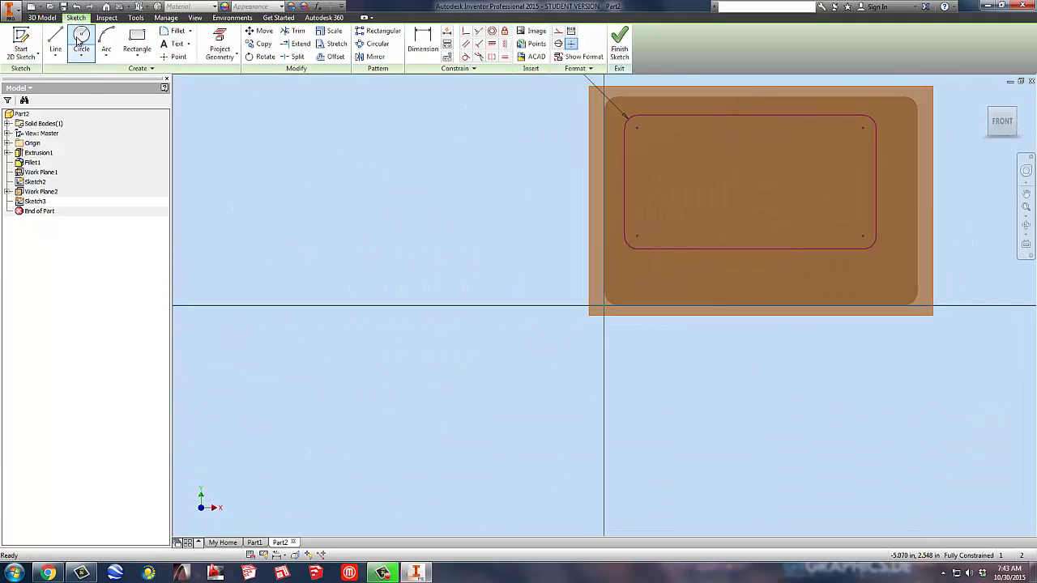
{"action": "left_click", "coordinate": [81, 55]}
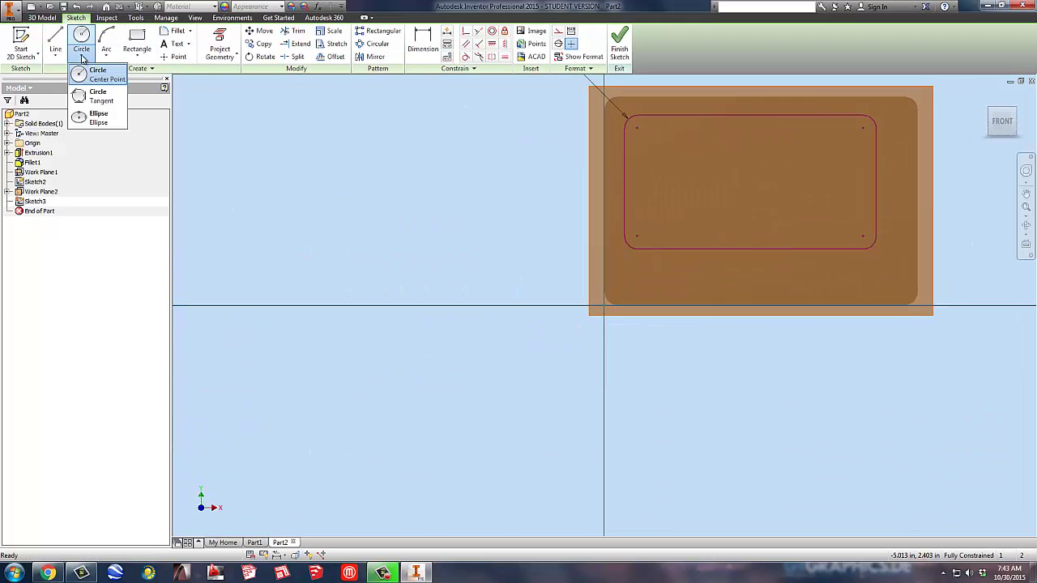
{"action": "left_click", "coordinate": [92, 118]}
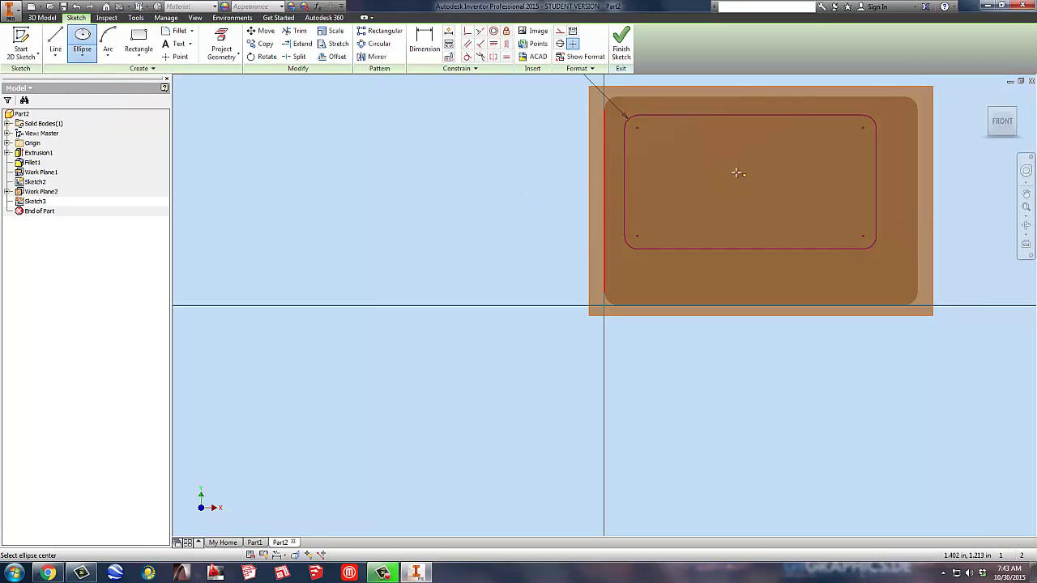
{"action": "left_click", "coordinate": [767, 157]}
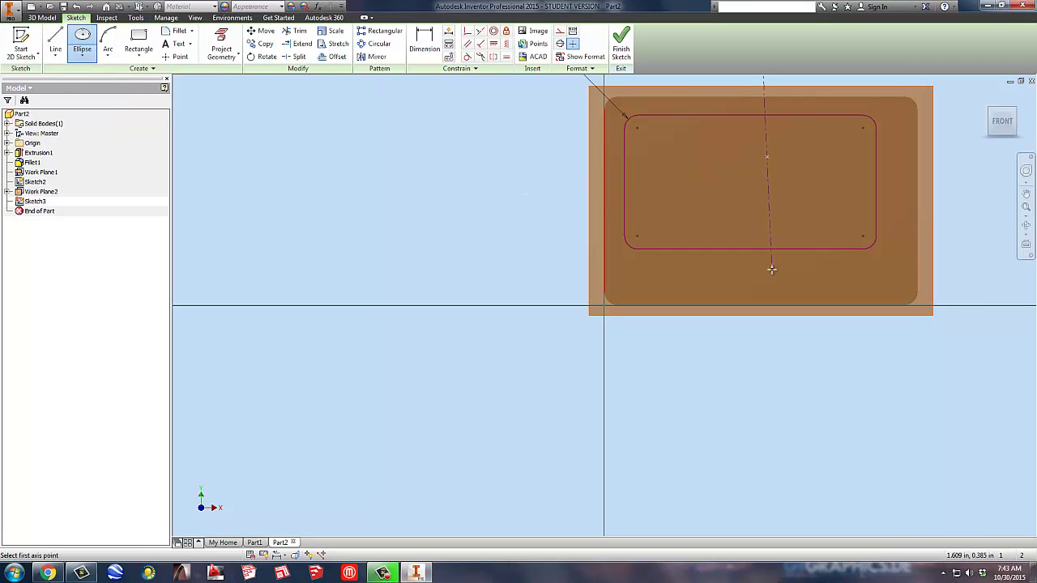
{"action": "left_click", "coordinate": [767, 276]}
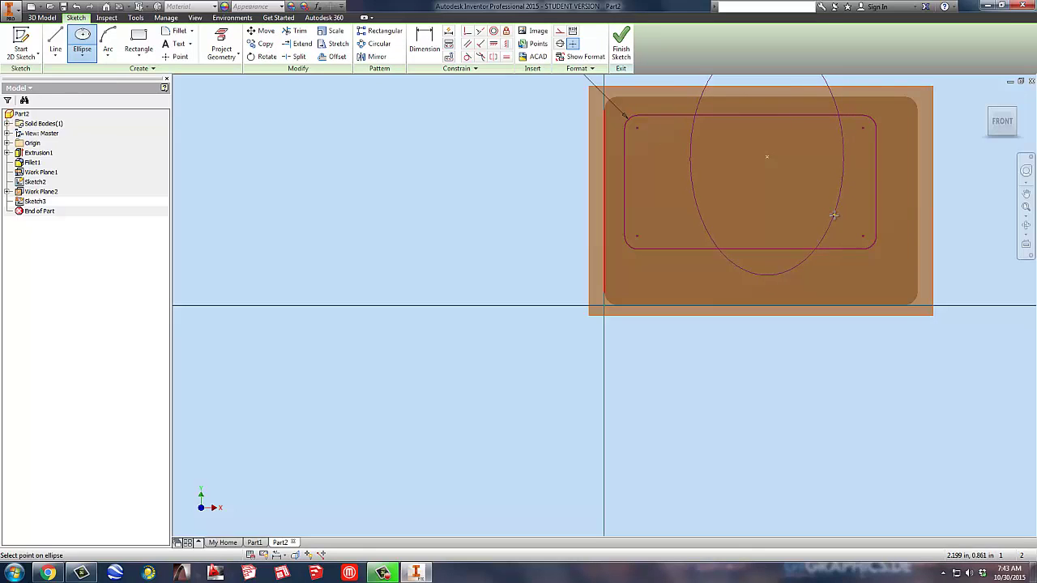
{"action": "key", "text": "Escape"}
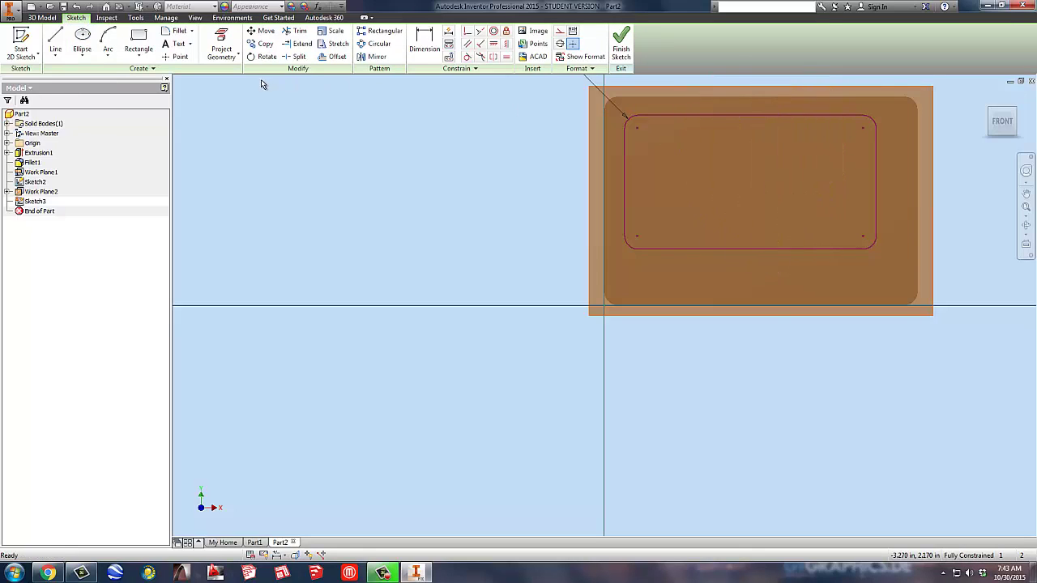
Step: Draw a wide horizontal ellipse within the block's outline, overlapping the rounded rectangle's lower-right part, and finish the sketch
{"action": "left_click", "coordinate": [82, 42]}
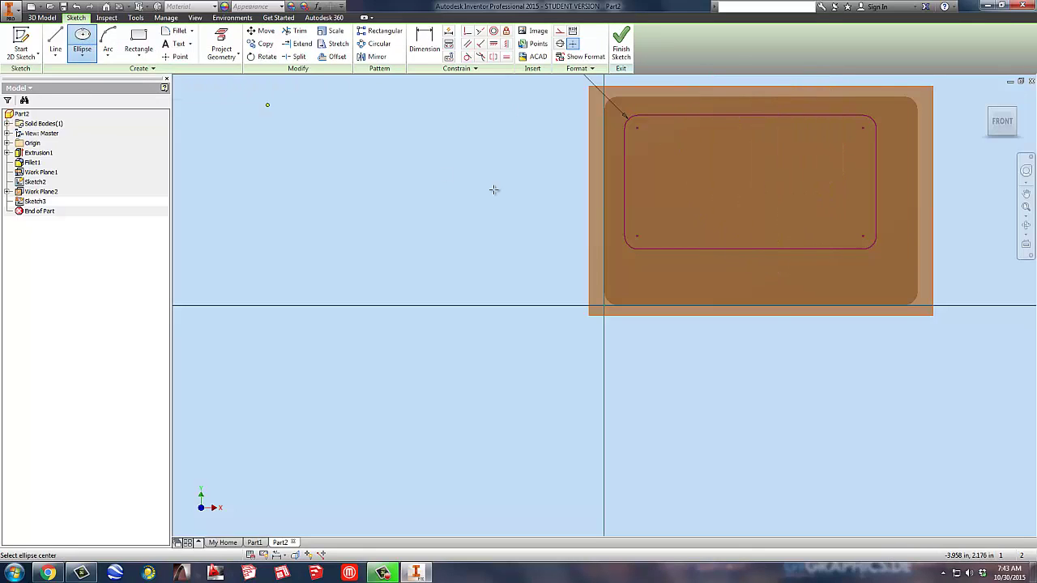
{"action": "left_click", "coordinate": [793, 212]}
{"action": "left_click", "coordinate": [673, 212]}
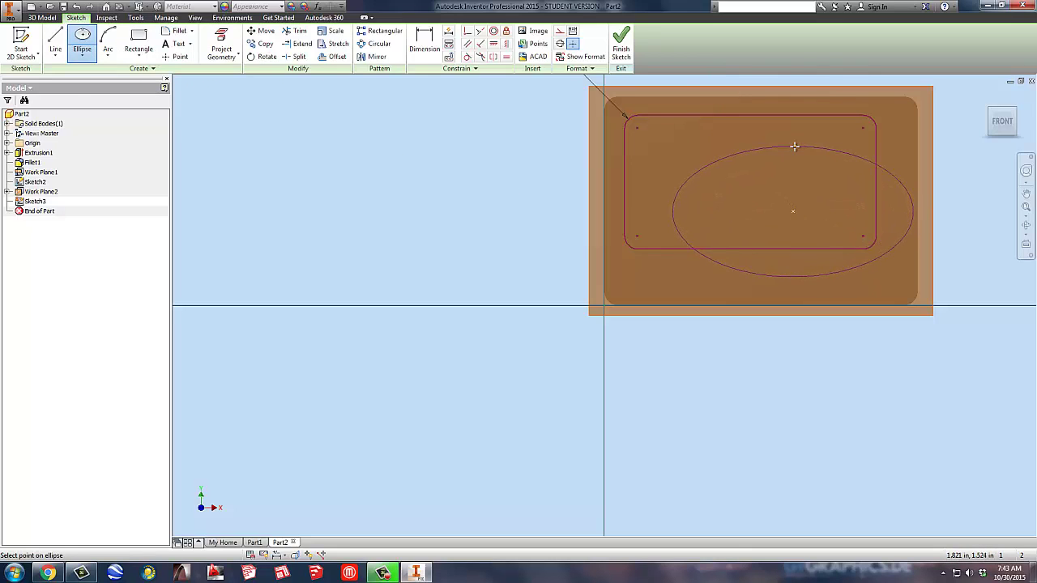
{"action": "left_click", "coordinate": [794, 161]}
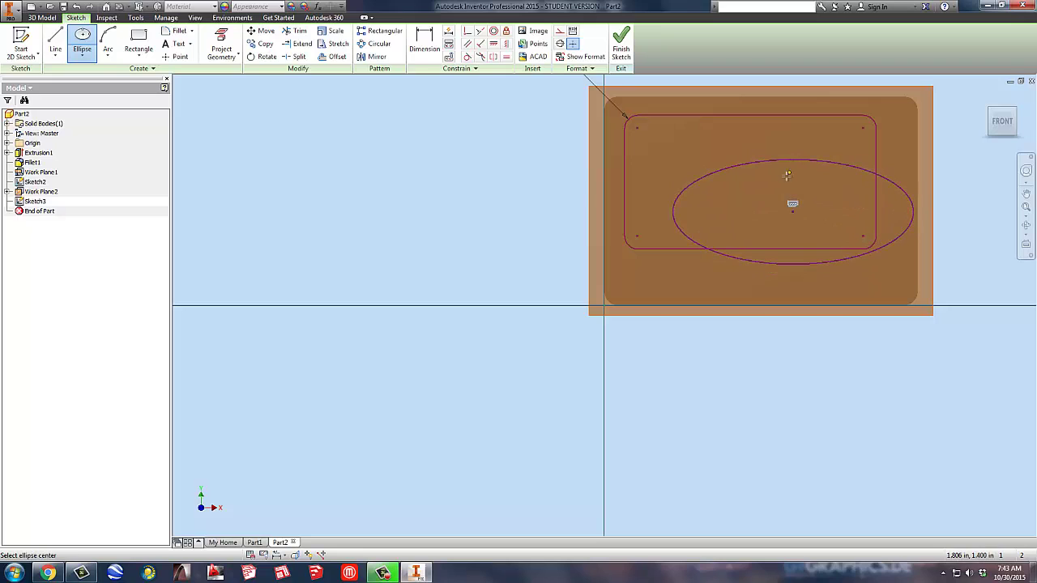
{"action": "left_click", "coordinate": [620, 41]}
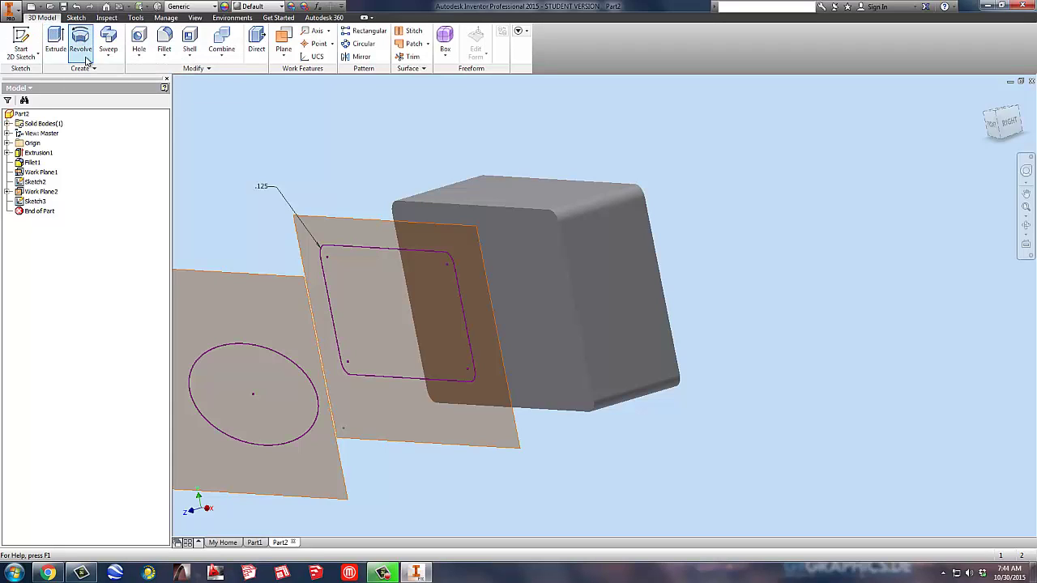
Step: Loft a solid from the block's front face through the rounded rectangle to the ellipse
{"action": "left_click", "coordinate": [108, 51]}
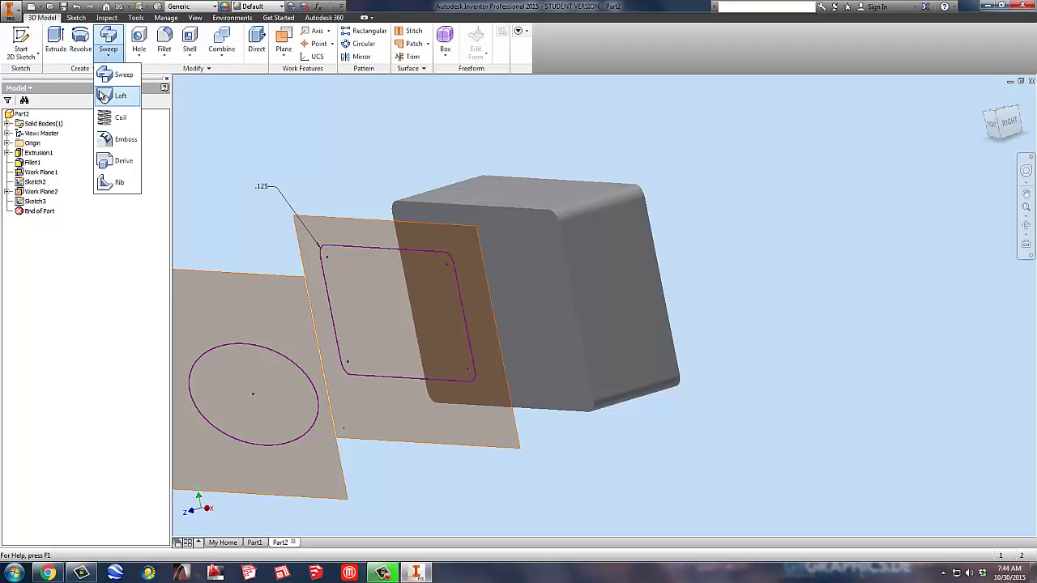
{"action": "left_click", "coordinate": [113, 96]}
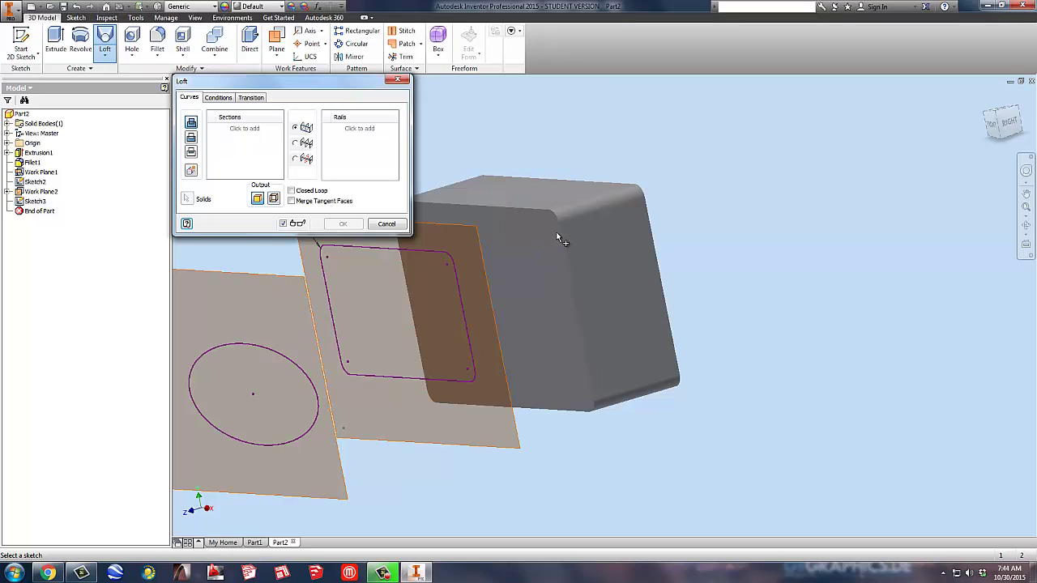
{"action": "left_click", "coordinate": [496, 292]}
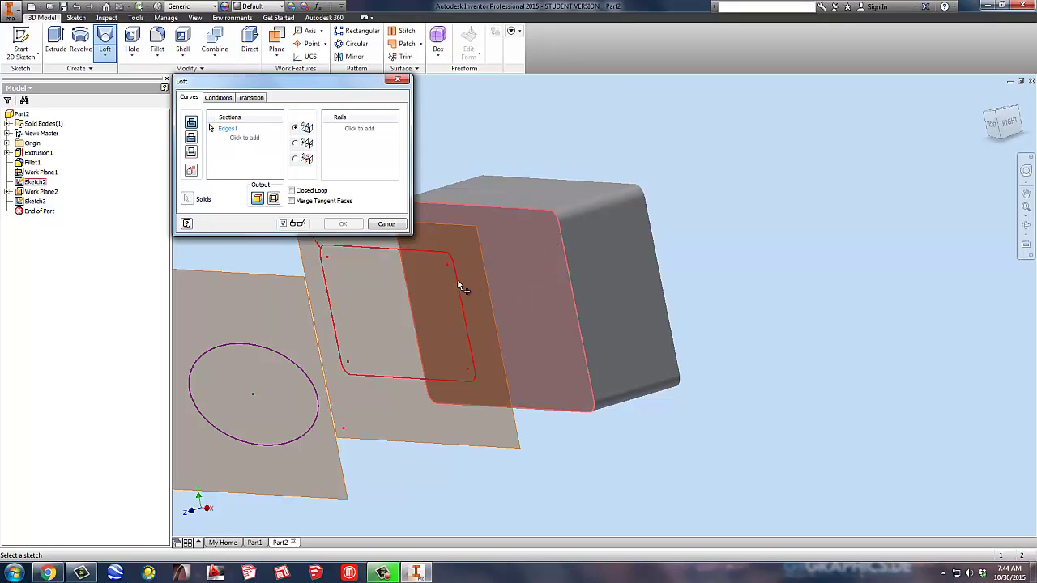
{"action": "left_click", "coordinate": [459, 285]}
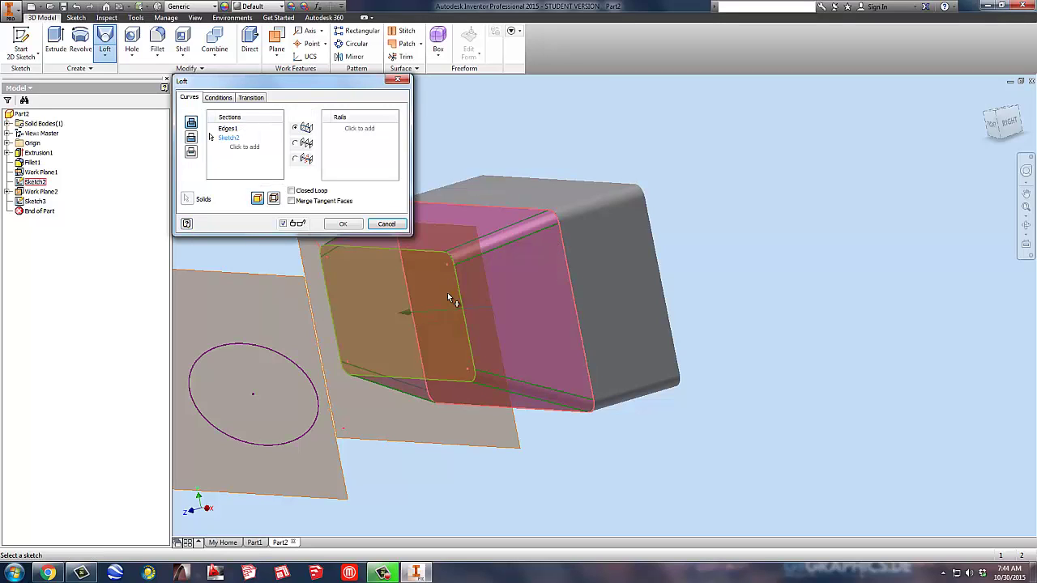
{"action": "left_click", "coordinate": [302, 375]}
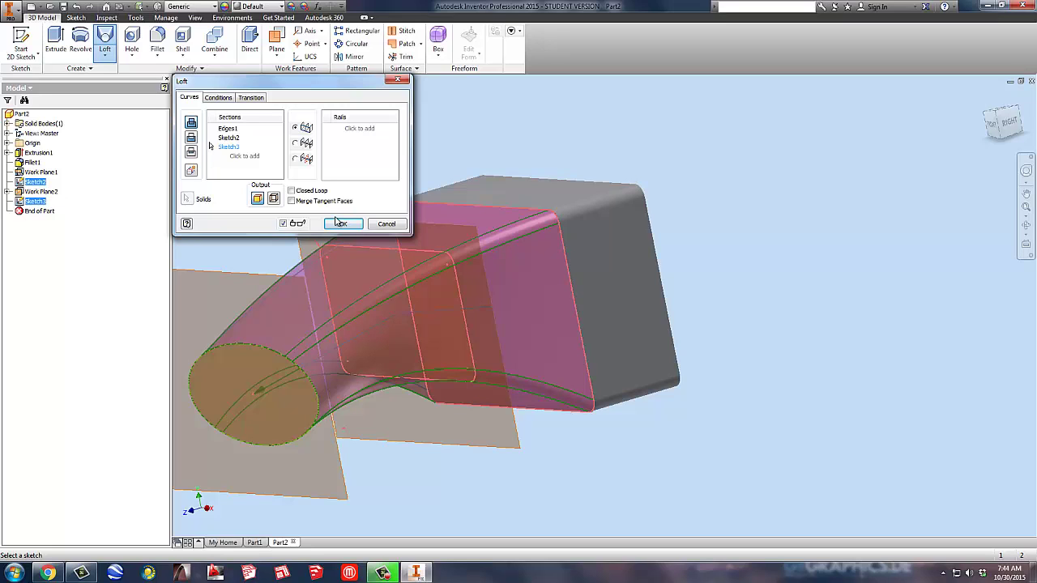
{"action": "left_click", "coordinate": [342, 225]}
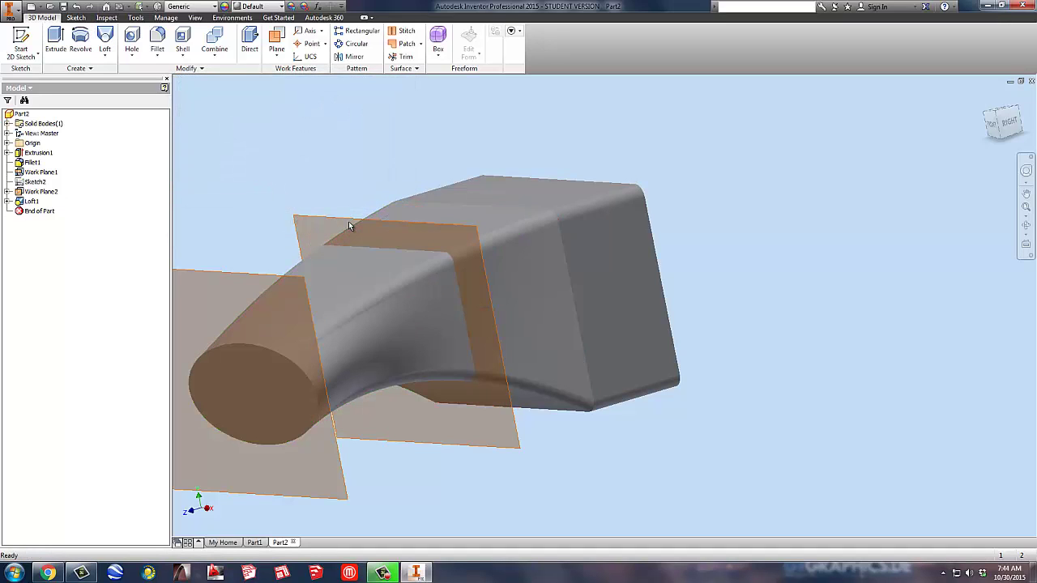
Step: Hide both offset work planes by turning off their visibility
{"action": "left_click", "coordinate": [7, 192]}
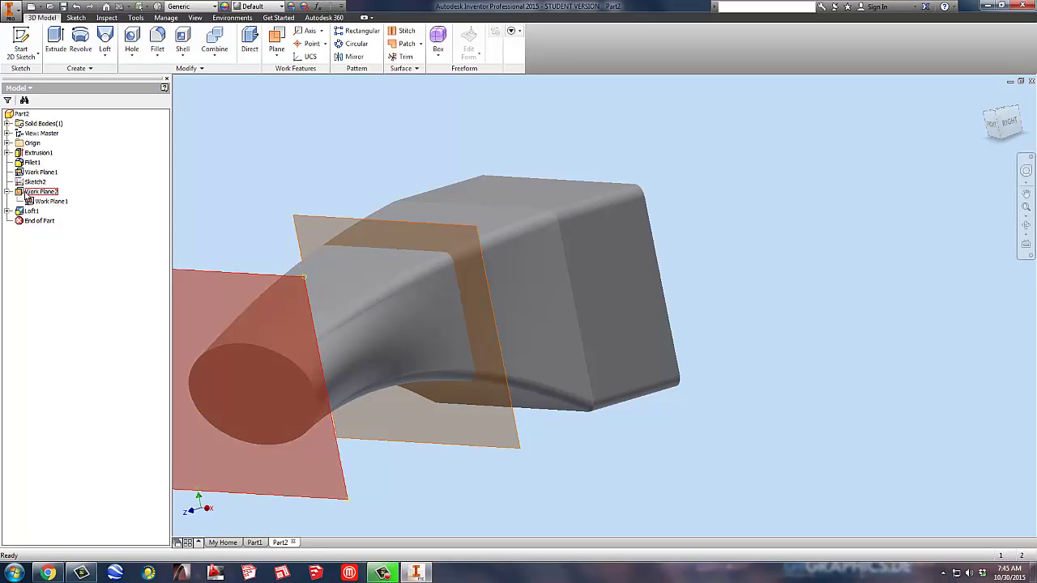
{"action": "right_click", "coordinate": [29, 197]}
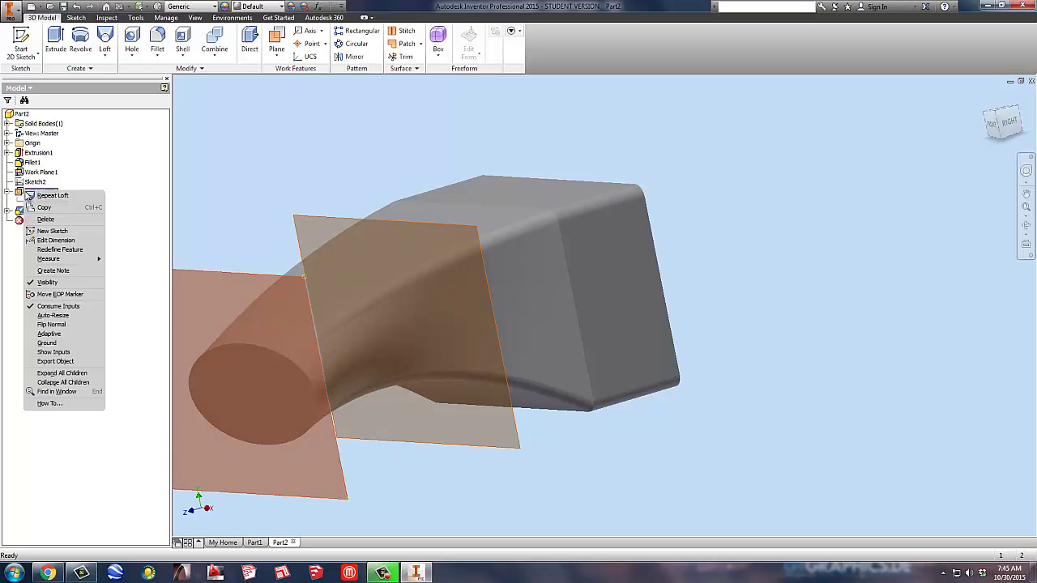
{"action": "left_click", "coordinate": [49, 282]}
{"action": "right_click", "coordinate": [28, 172]}
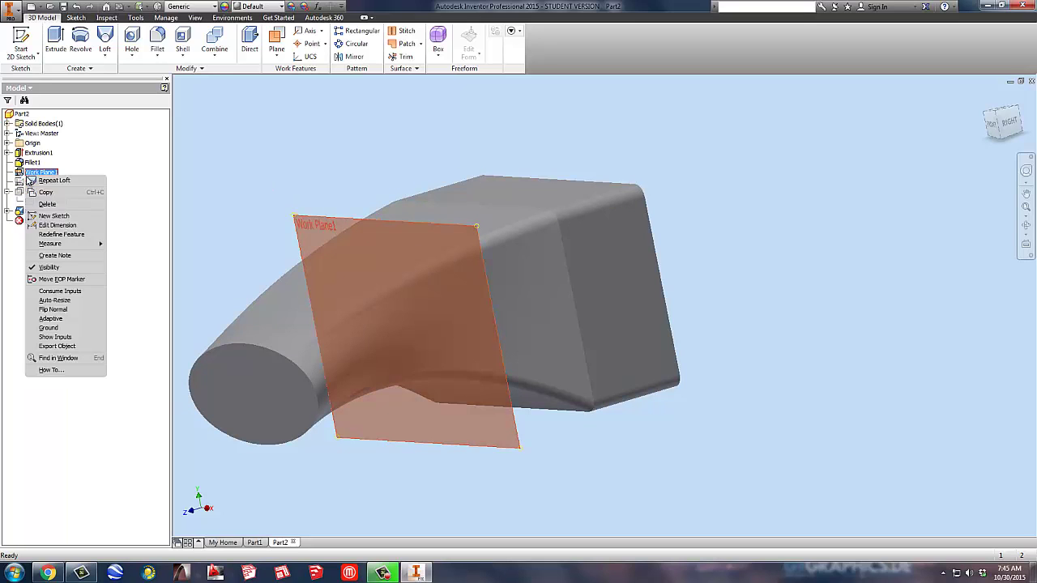
{"action": "left_click", "coordinate": [48, 268]}
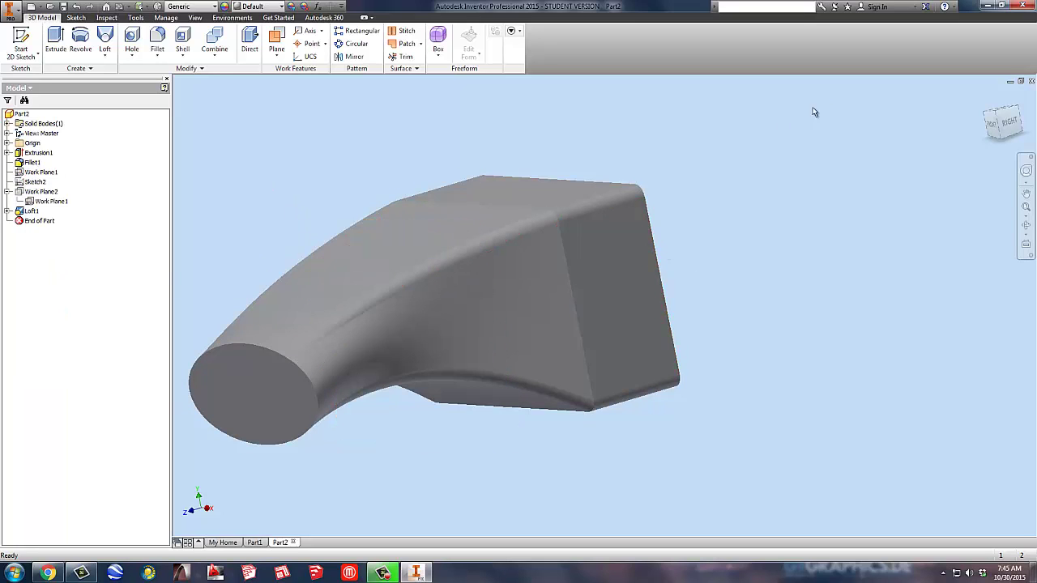
Step: Examine the lofted body from several angles, including its elliptical front end
{"action": "left_click", "coordinate": [1009, 125]}
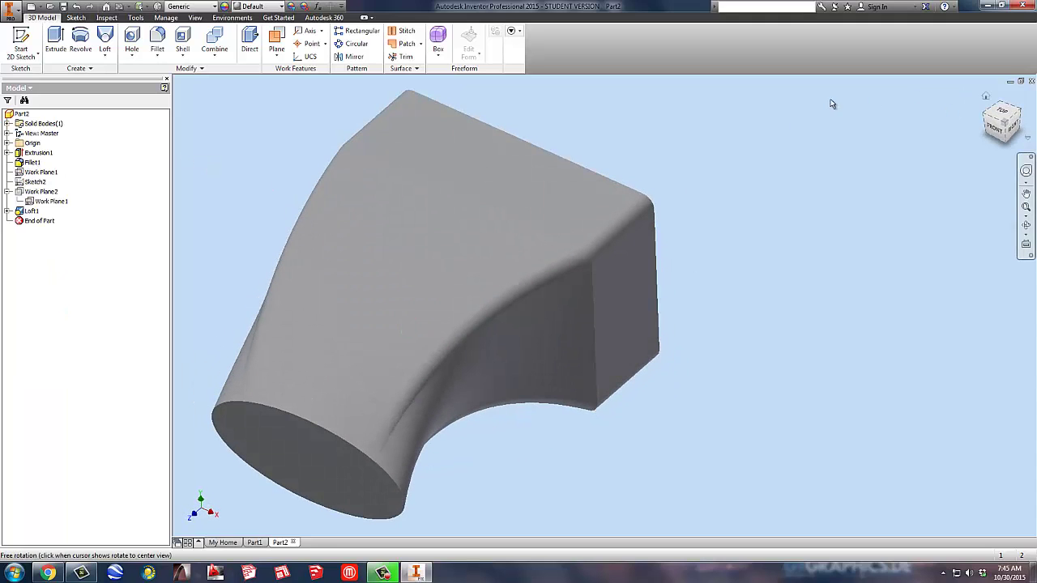
{"action": "left_click", "coordinate": [528, 145]}
{"action": "left_click_drag", "start_coordinate": [993, 123], "coordinate": [272, 95]}
{"action": "left_click", "coordinate": [877, 136]}
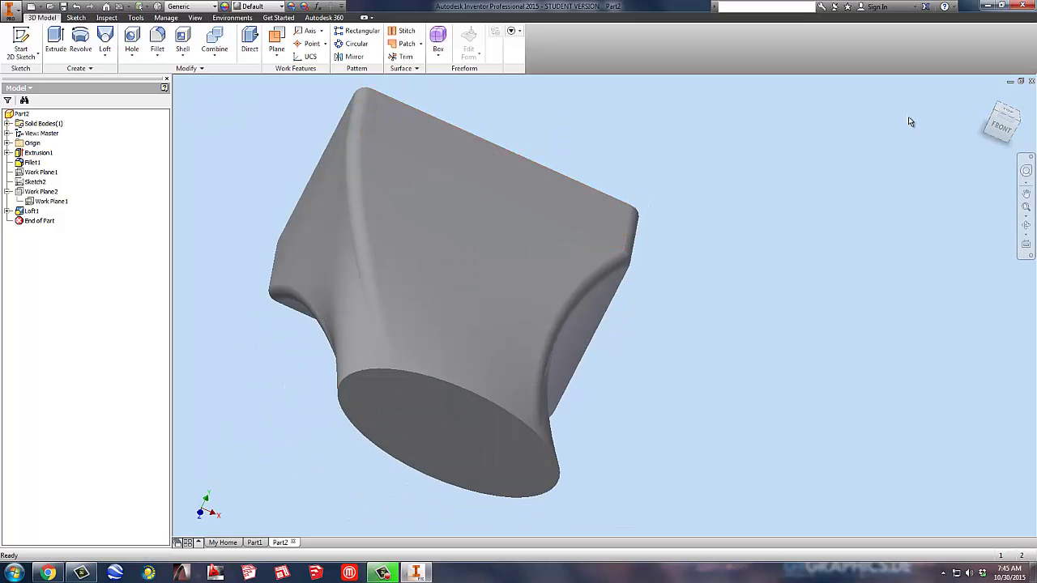
{"action": "left_click_drag", "start_coordinate": [989, 127], "coordinate": [980, 136]}
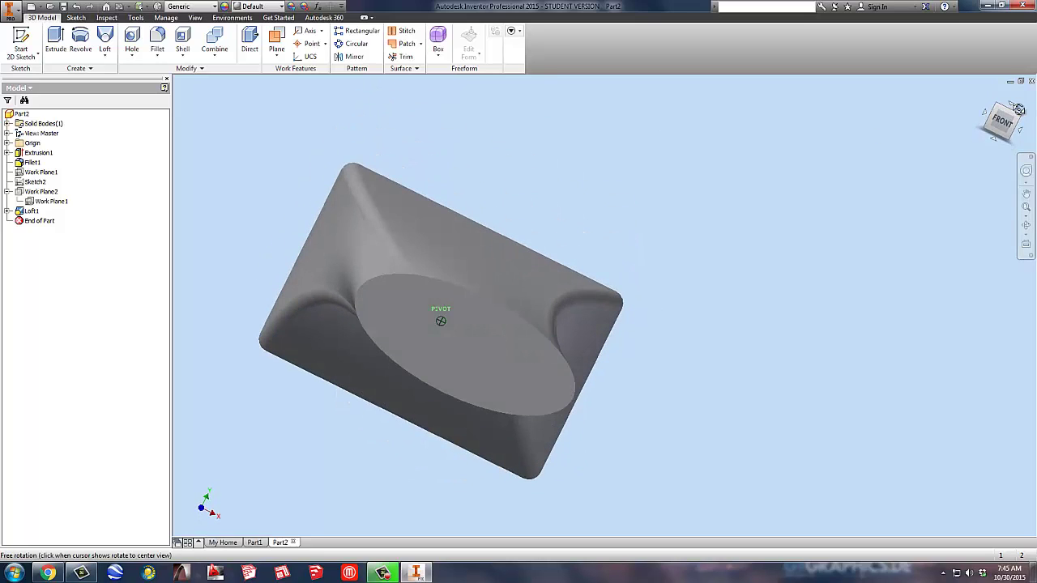